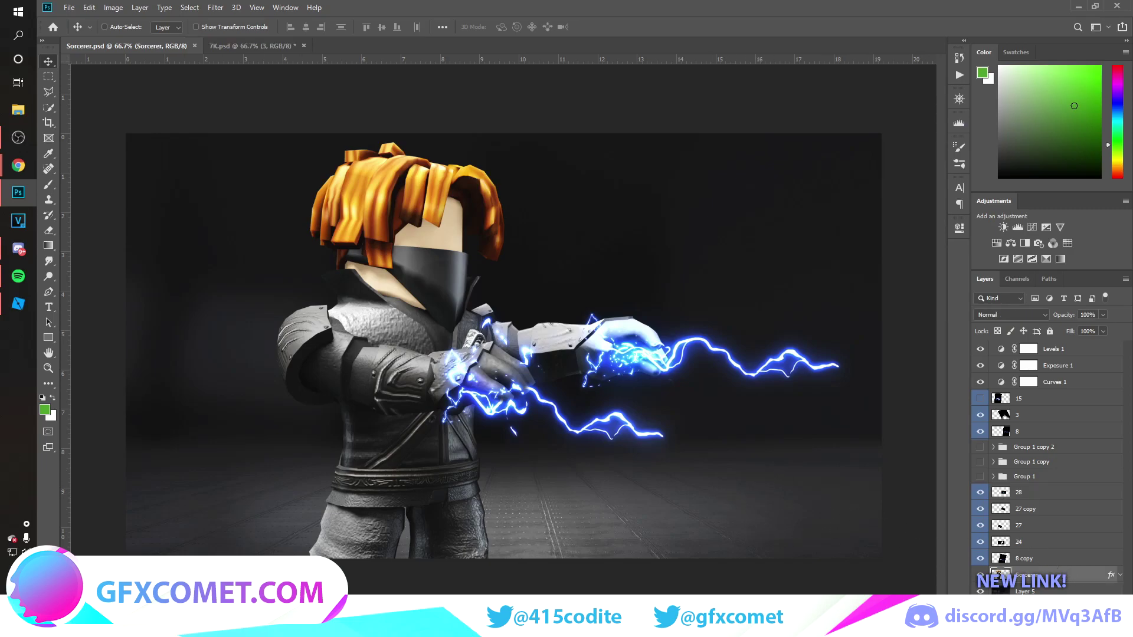
# Add a Hue/Saturation adjustment above the Sorcerer layer, colorized with hue 225 and saturation 60.
pyautogui.click(1053, 630)
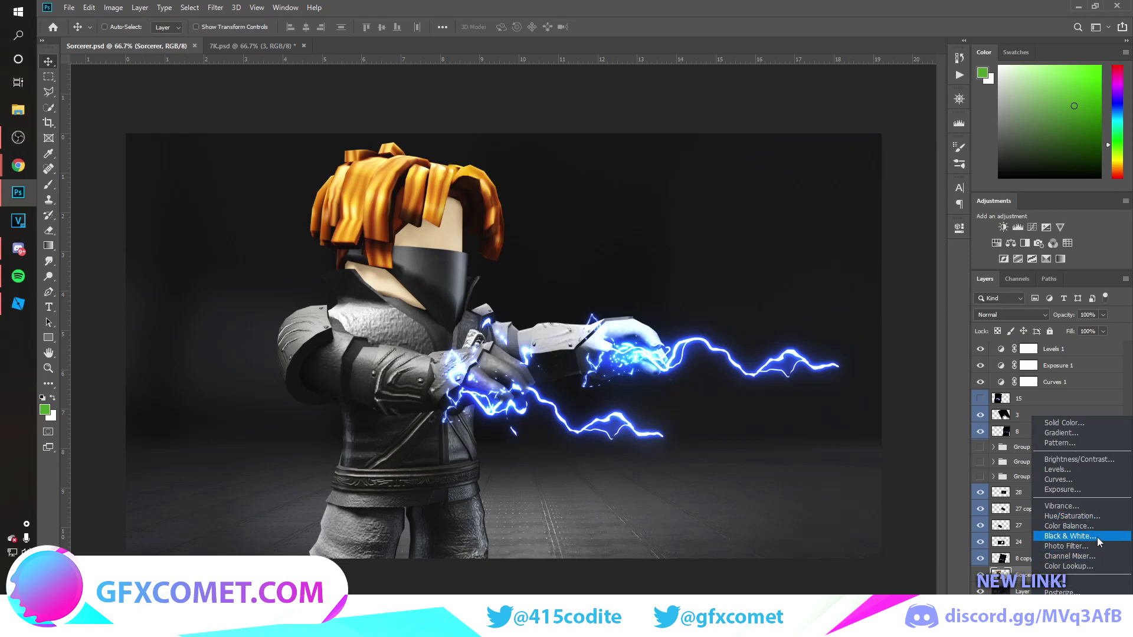
pyautogui.click(1071, 515)
pyautogui.click(847, 368)
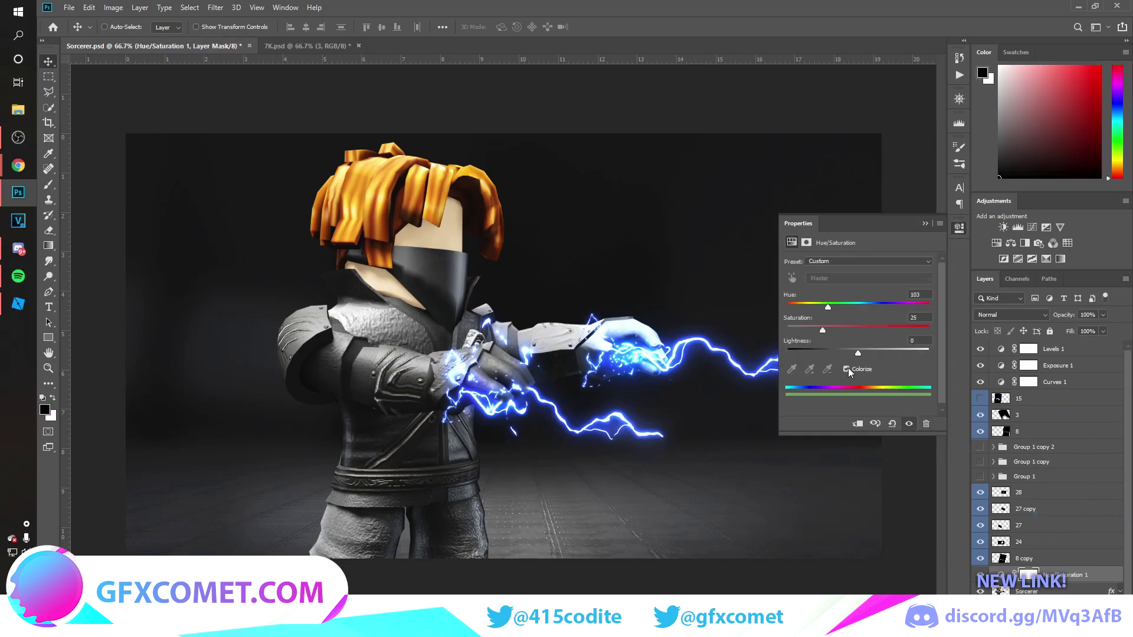
pyautogui.moveTo(859, 304); pyautogui.dragTo(873, 304)
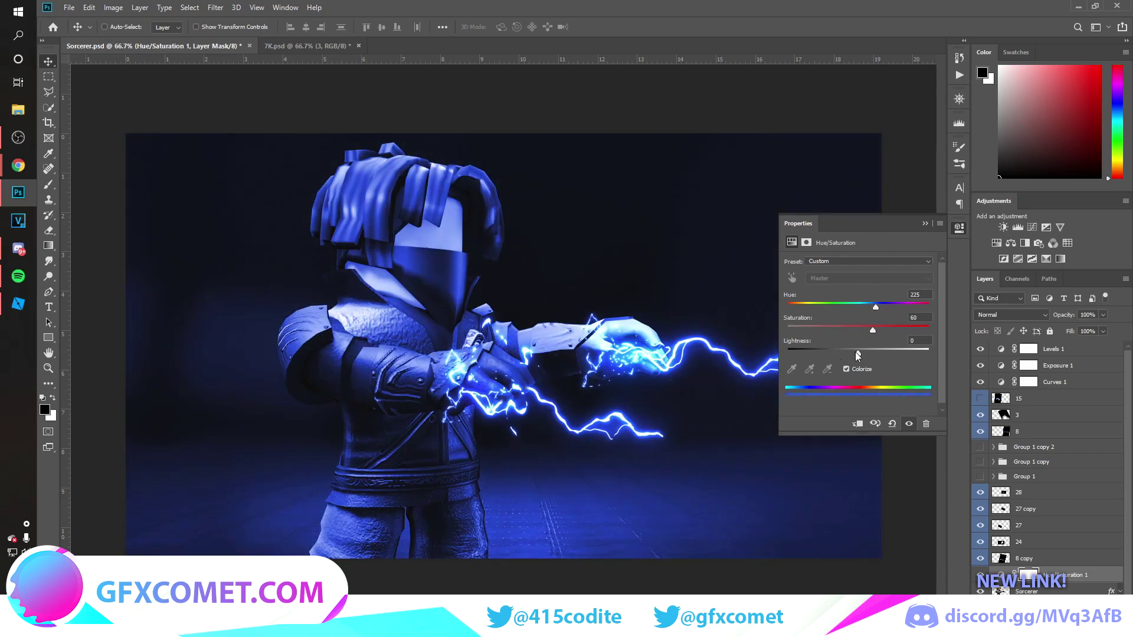
pyautogui.click(925, 224)
# Set the Hue/Saturation layer to Overlay and split its This Layer black Blend If slider to 0 / 149.
pyautogui.rightClick(1099, 575)
pyautogui.click(1004, 87)
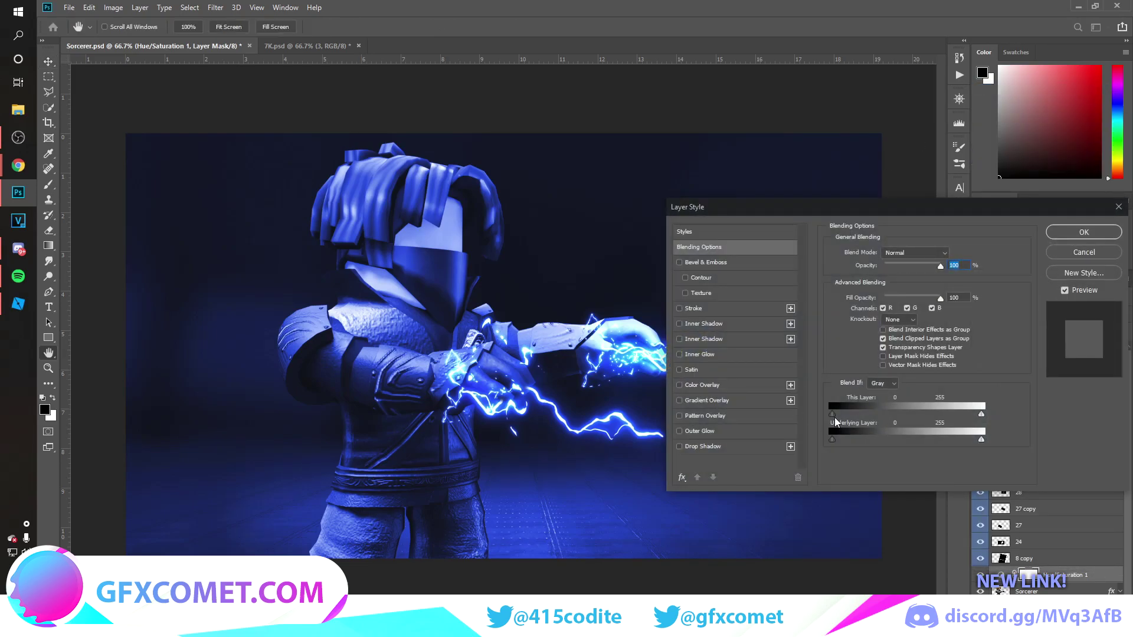
pyautogui.moveTo(834, 414); pyautogui.dragTo(896, 417)
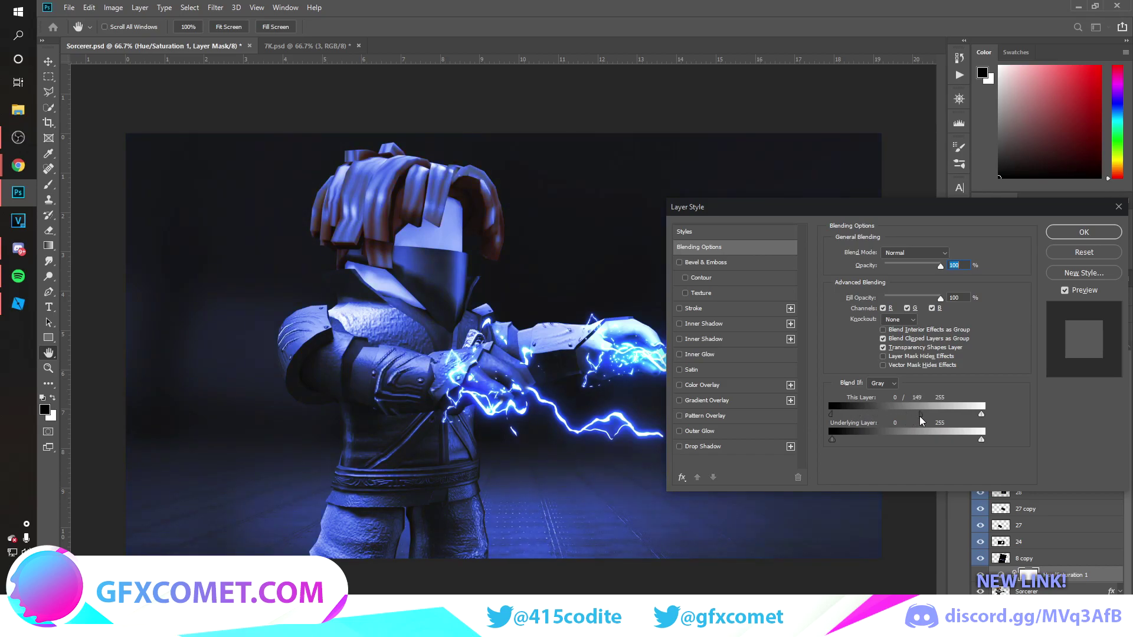
pyautogui.press('Return')
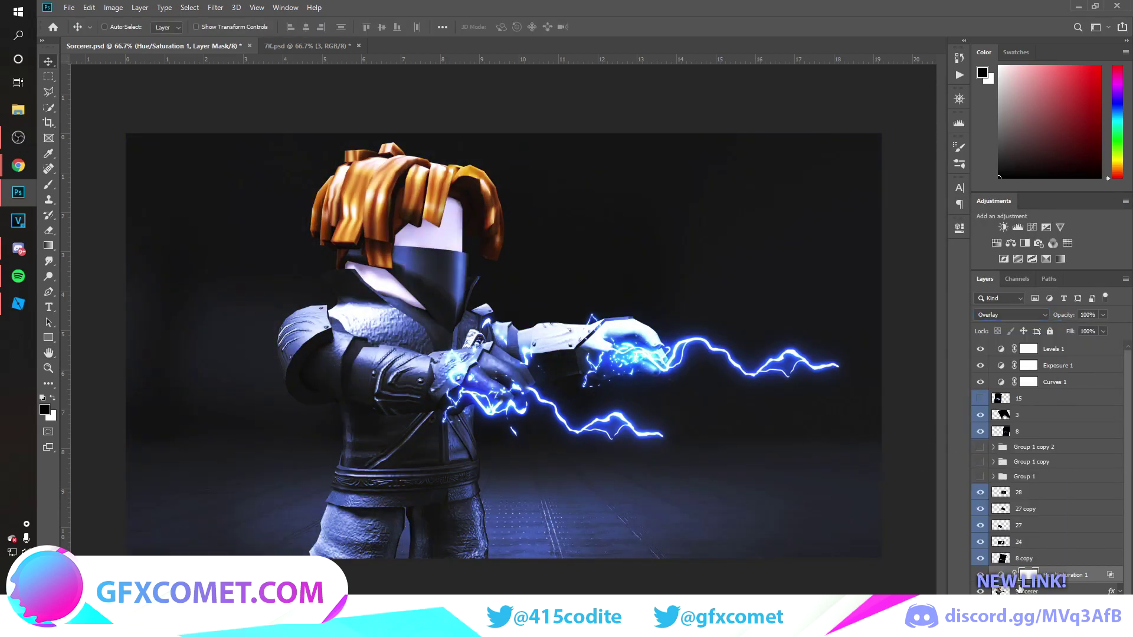
# Compare the image with and without the Hue/Saturation layer, set its opacity to 66%, and save the document.
pyautogui.click(980, 575)
pyautogui.click(981, 574)
pyautogui.click(980, 574)
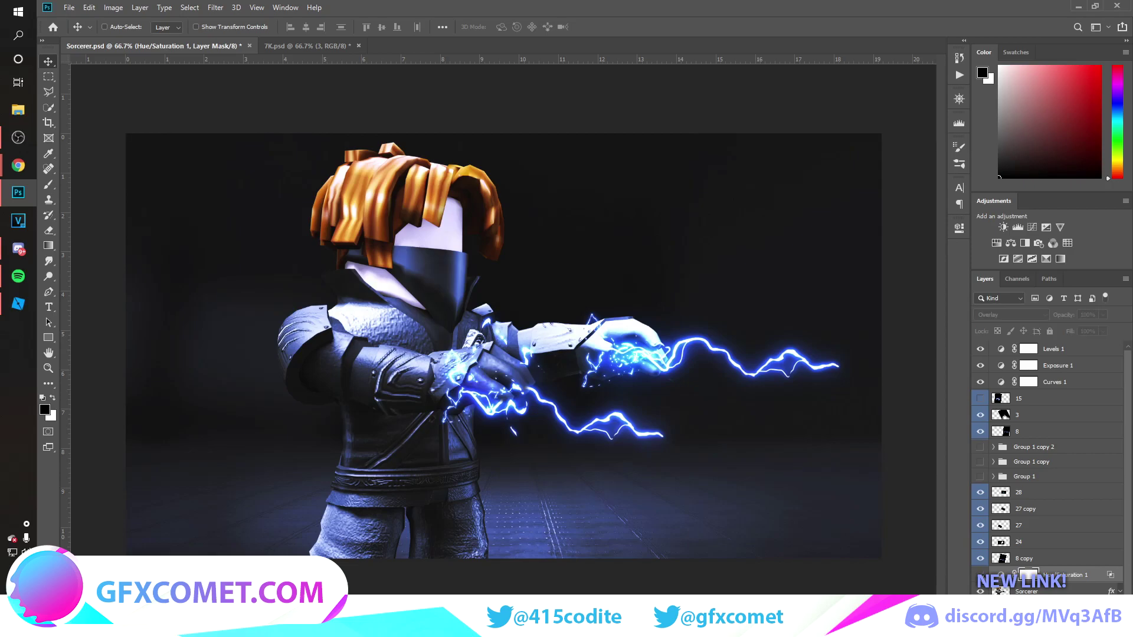
pyautogui.click(980, 574)
pyautogui.click(980, 575)
pyautogui.click(980, 574)
pyautogui.moveTo(1076, 317); pyautogui.dragTo(930, 321)
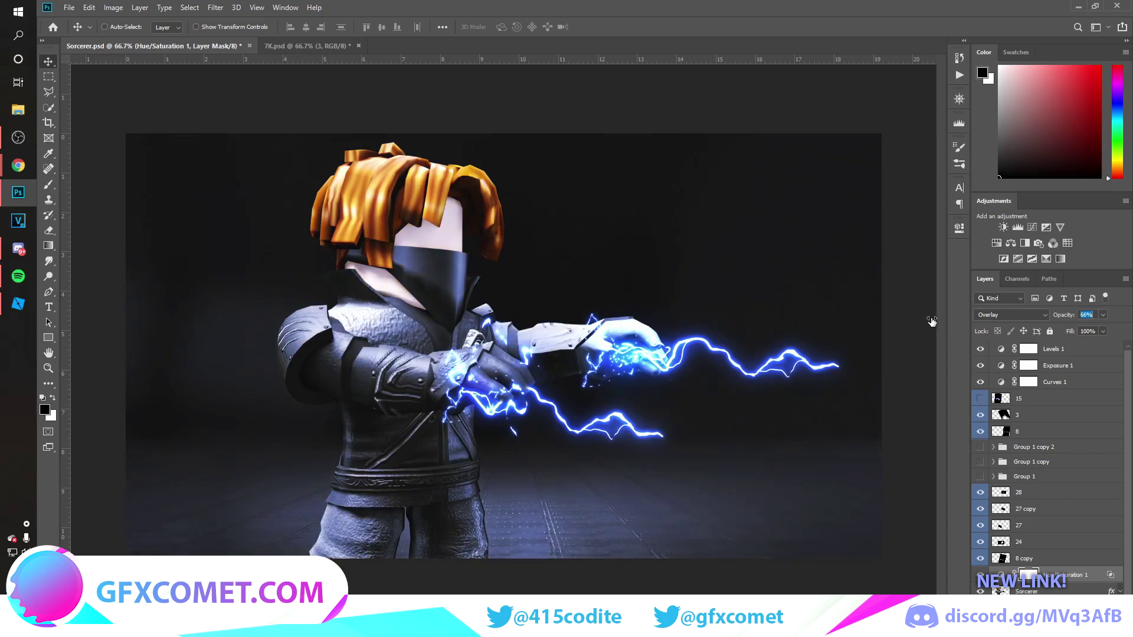
pyautogui.hotkey('ctrl', 's')
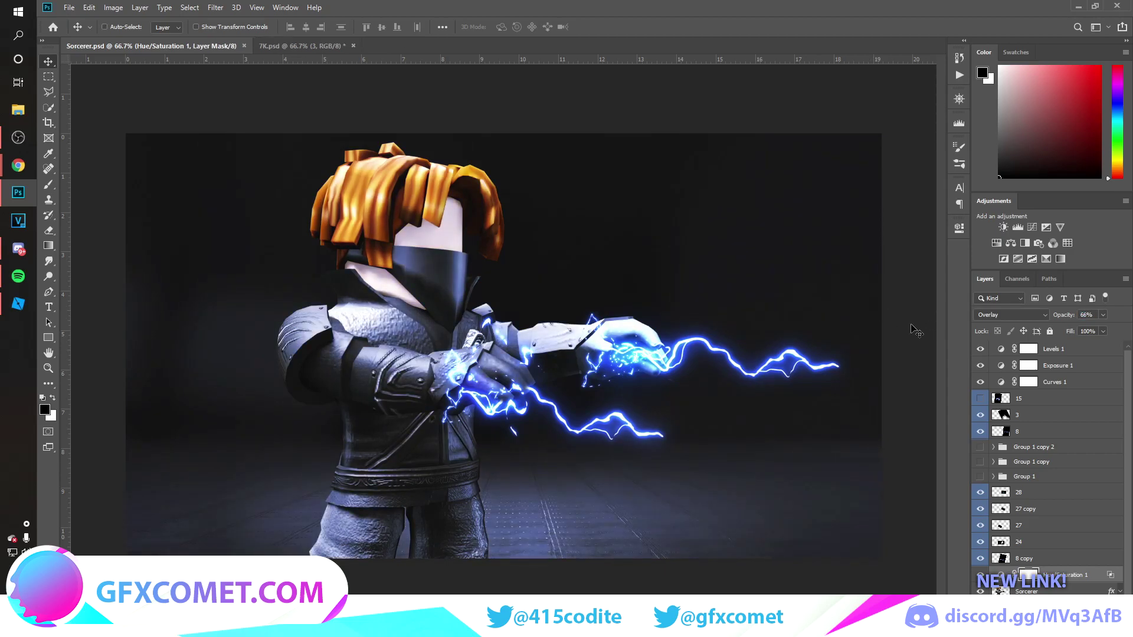
# Create a new layer above layer 28 and set the brush's foreground color to blue 0090ff.
pyautogui.click(1048, 491)
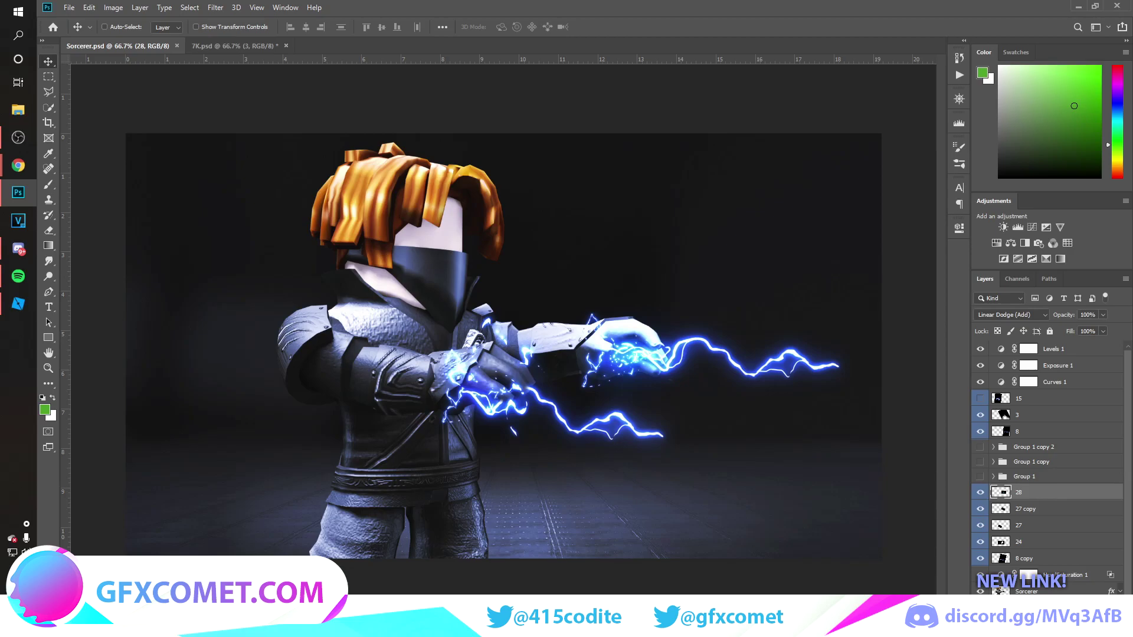
pyautogui.hotkey('ctrl', 'shift', 'alt', 'n')
pyautogui.click(50, 186)
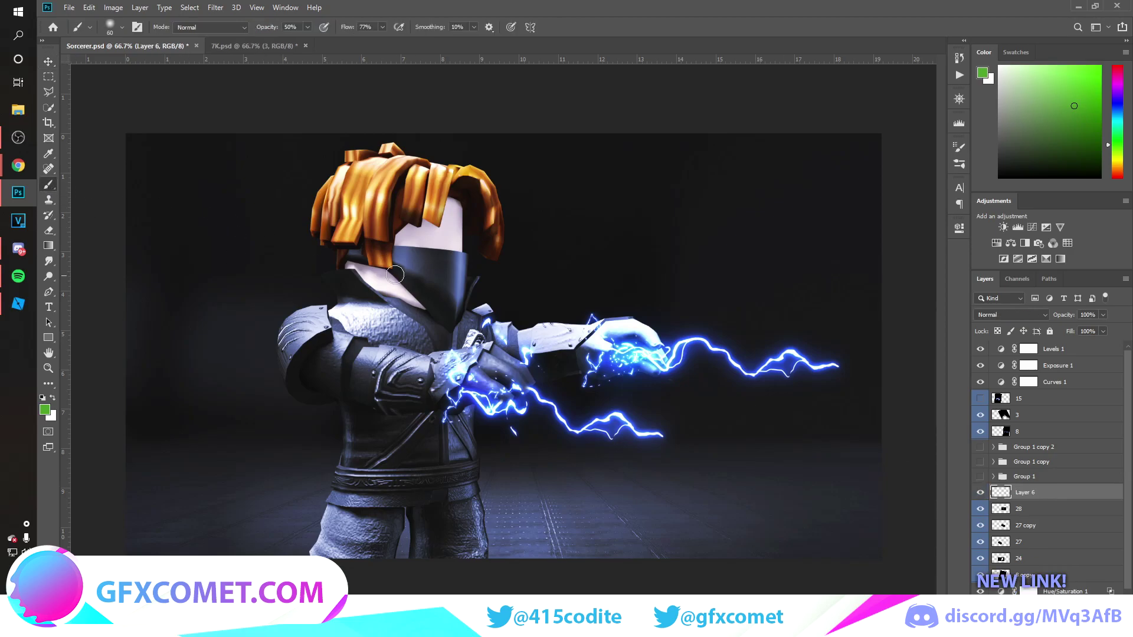
pyautogui.click(48, 411)
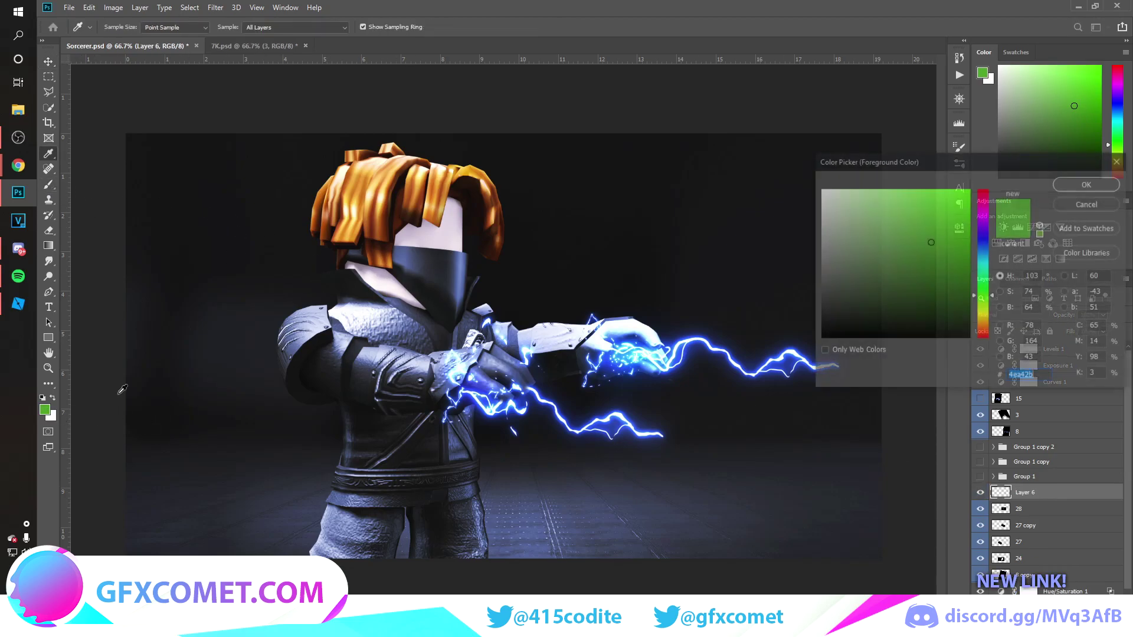
pyautogui.click(983, 254)
pyautogui.click(931, 242)
pyautogui.moveTo(942, 248); pyautogui.dragTo(1095, 187)
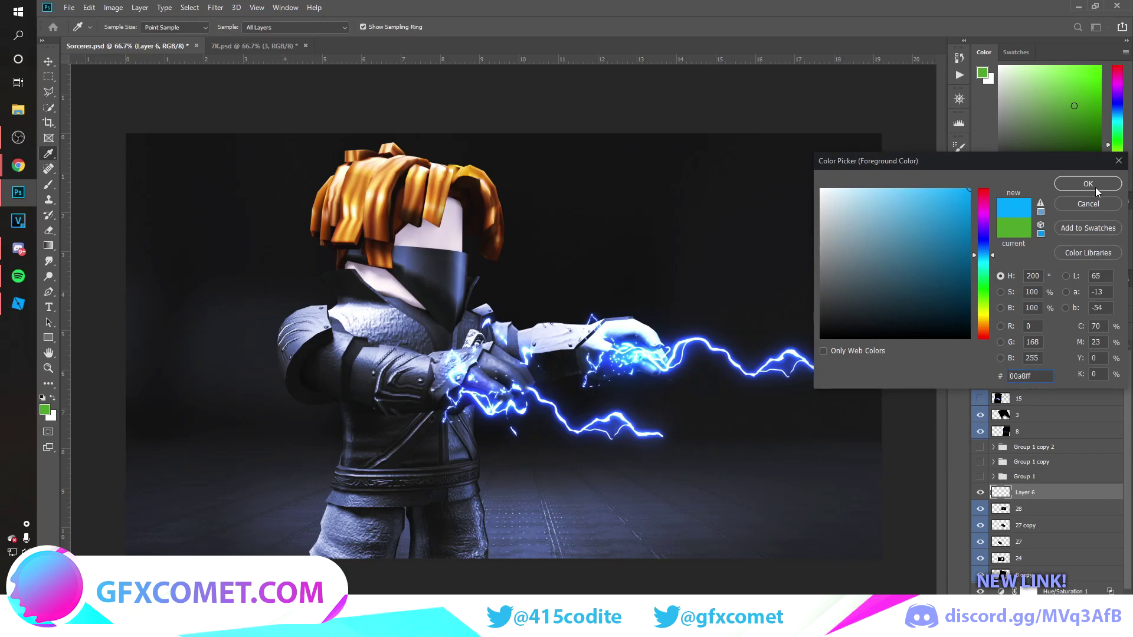
pyautogui.click(982, 253)
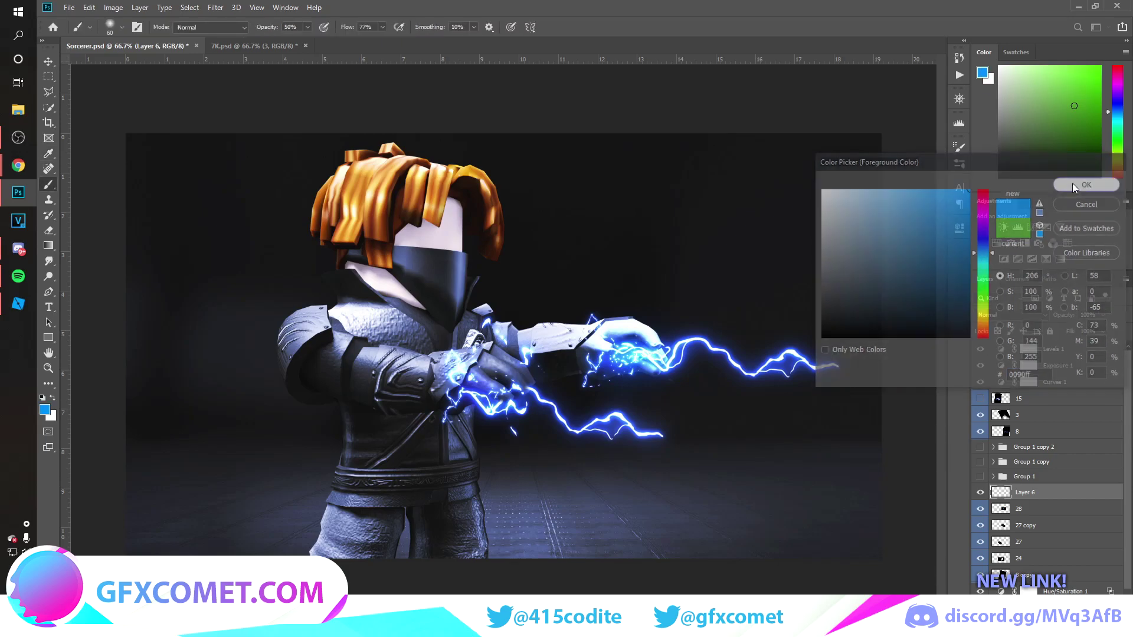
pyautogui.click(1083, 184)
# Paint a soft blue glow with an enlarged brush over the near hand and its lightning bolt.
pyautogui.press(']')
pyautogui.press(']')
pyautogui.press(']')
pyautogui.press(']')
pyautogui.press(']')
pyautogui.press(']')
pyautogui.press(']')
pyautogui.press(']')
pyautogui.press(']')
pyautogui.press(']')
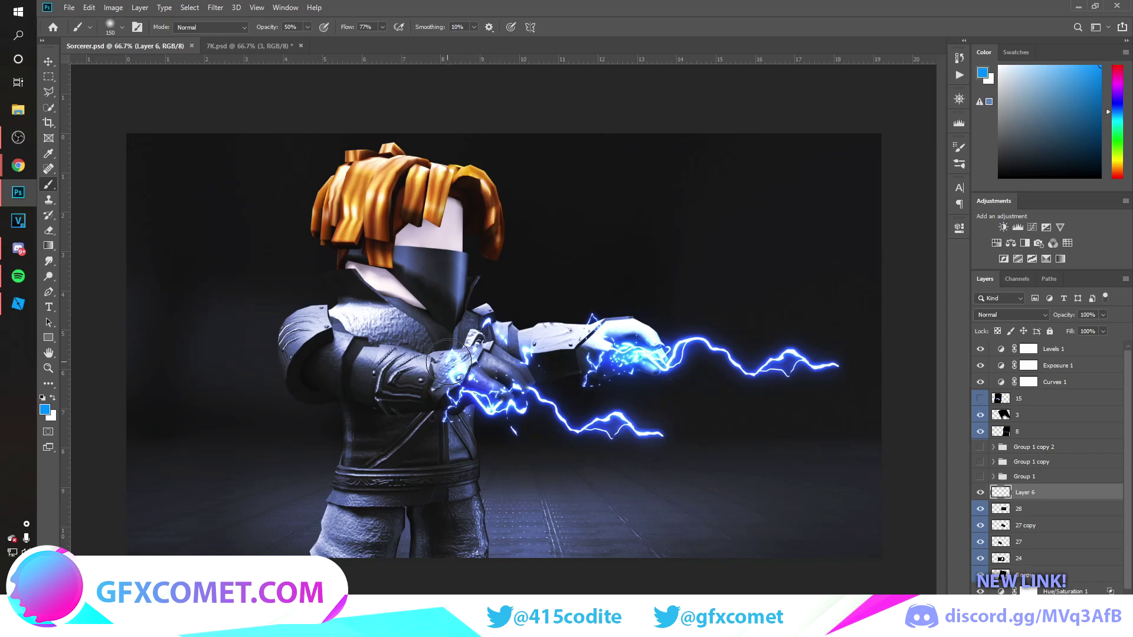
pyautogui.click(454, 376)
pyautogui.moveTo(472, 385)
pyautogui.mouseDown()
pyautogui.moveTo(503, 389)
pyautogui.moveTo(511, 407)
pyautogui.moveTo(499, 415)
pyautogui.moveTo(499, 404)
pyautogui.moveTo(553, 407)
pyautogui.moveTo(622, 437)
pyautogui.mouseUp()
pyautogui.press(']')
pyautogui.press(']')
pyautogui.press(']')
pyautogui.press(']')
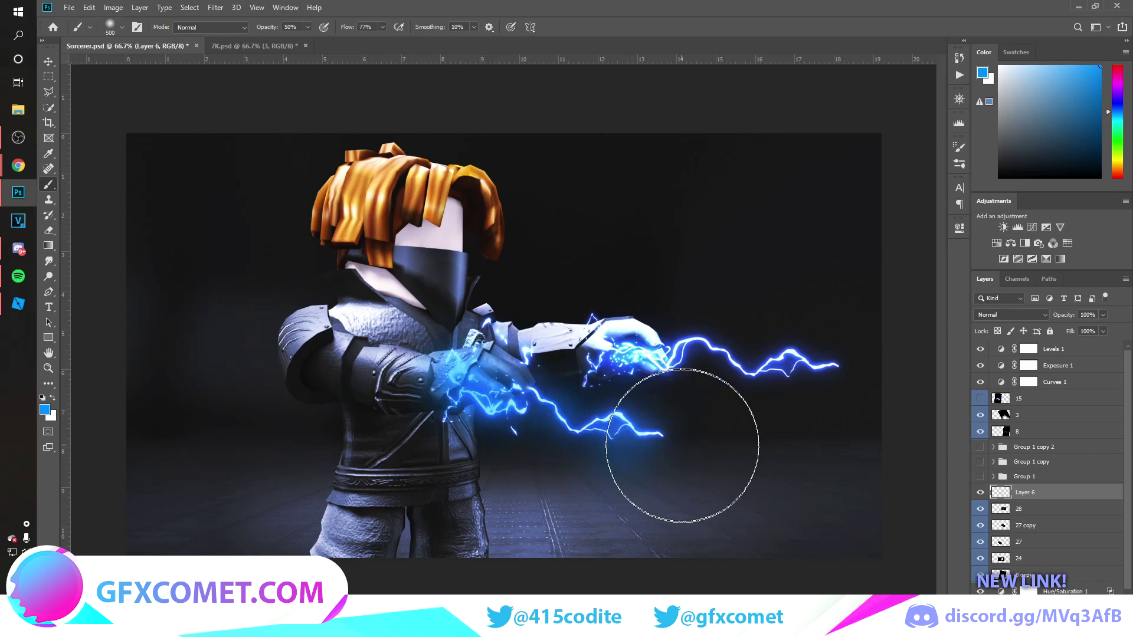
pyautogui.click(670, 457)
pyautogui.hotkey('ctrl', 'z')
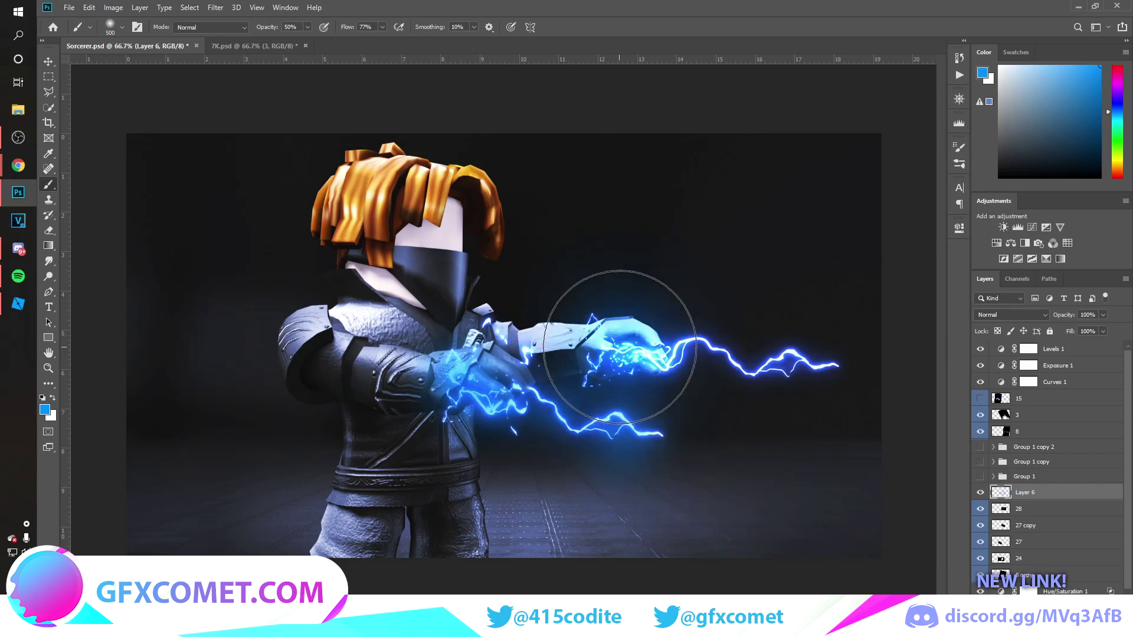
# Paint a blue glow with a smaller brush along the far hand's lightning bolt.
pyautogui.press('[')
pyautogui.press('[')
pyautogui.press('[')
pyautogui.moveTo(732, 333)
pyautogui.mouseDown()
pyautogui.moveTo(690, 346)
pyautogui.moveTo(758, 367)
pyautogui.moveTo(818, 357)
pyautogui.moveTo(843, 361)
pyautogui.mouseUp()
# Set the lightning glow layer to Overlay blending at 30% opacity.
pyautogui.press('v')
pyautogui.click(1003, 315)
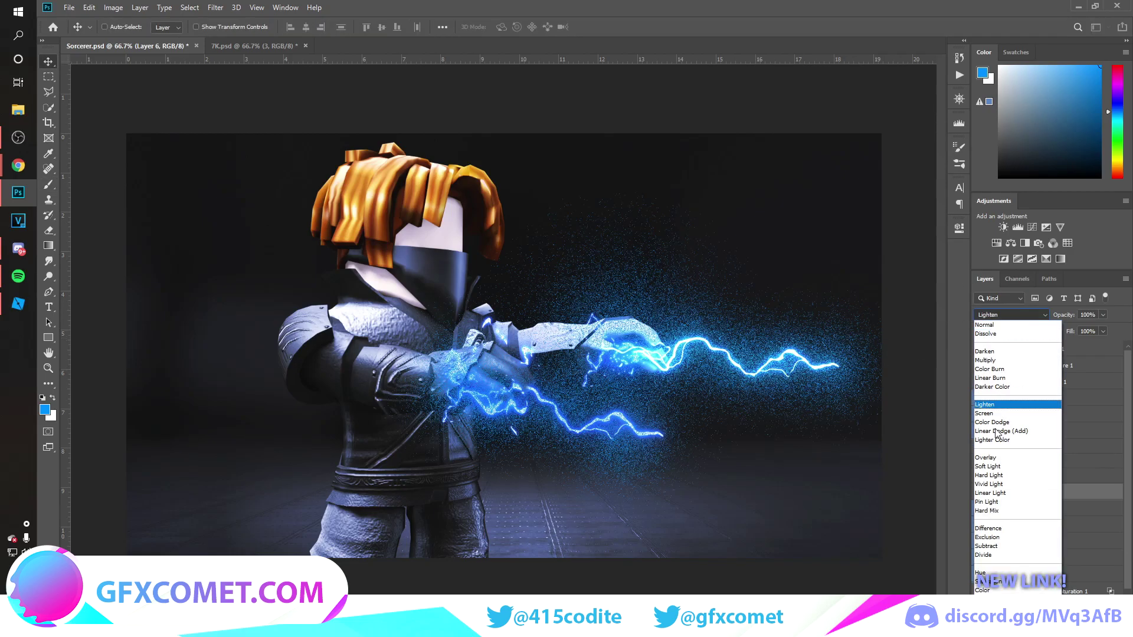
pyautogui.click(1003, 459)
pyautogui.moveTo(1064, 317); pyautogui.dragTo(899, 338)
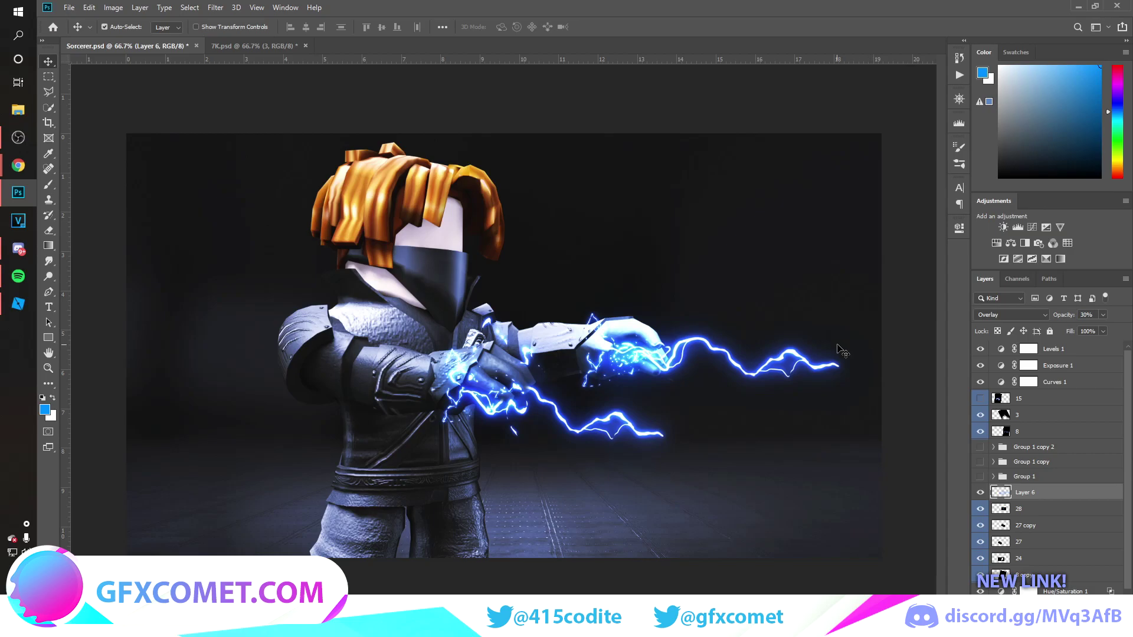
# Duplicate the lightning glow layer and set the copy to Screen blending at 66% opacity.
pyautogui.hotkey('ctrl', 'j')
pyautogui.click(1010, 315)
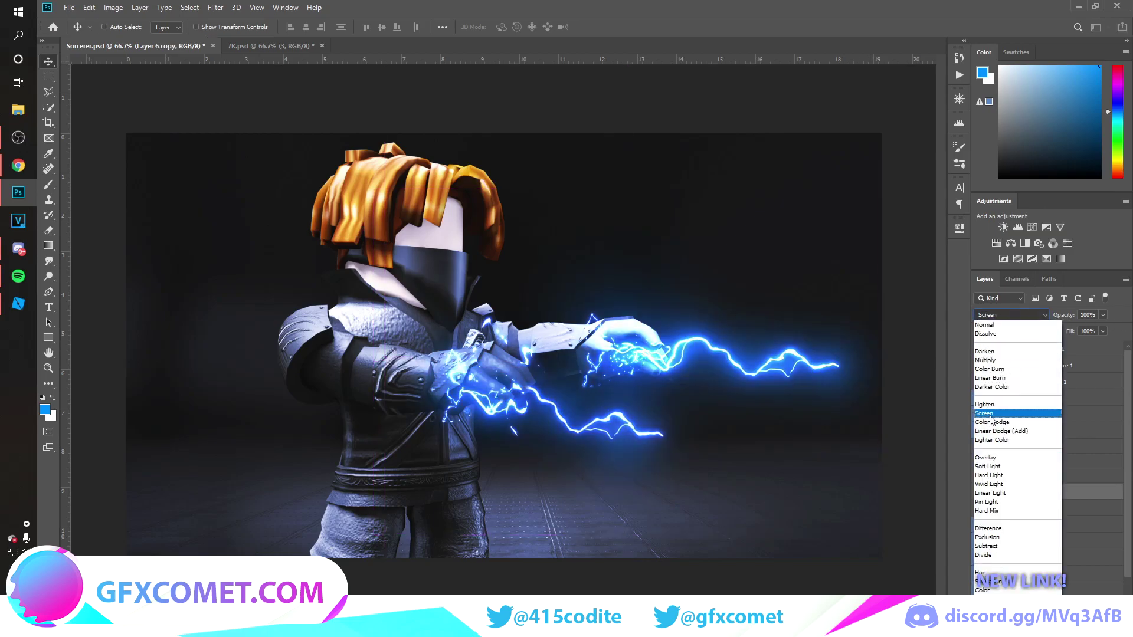
pyautogui.click(1003, 418)
pyautogui.moveTo(1067, 318); pyautogui.dragTo(1002, 329)
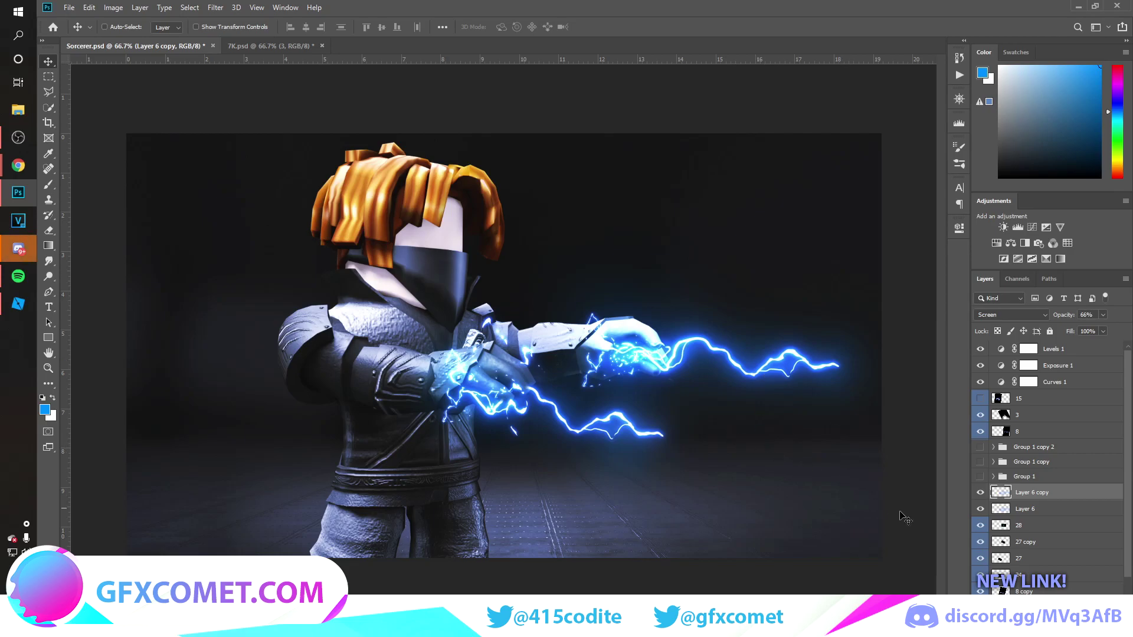
# Create a new layer and paint a large soft blue glow over the front of the character and the floor.
pyautogui.hotkey('ctrl', 'shift', 'alt', 'n')
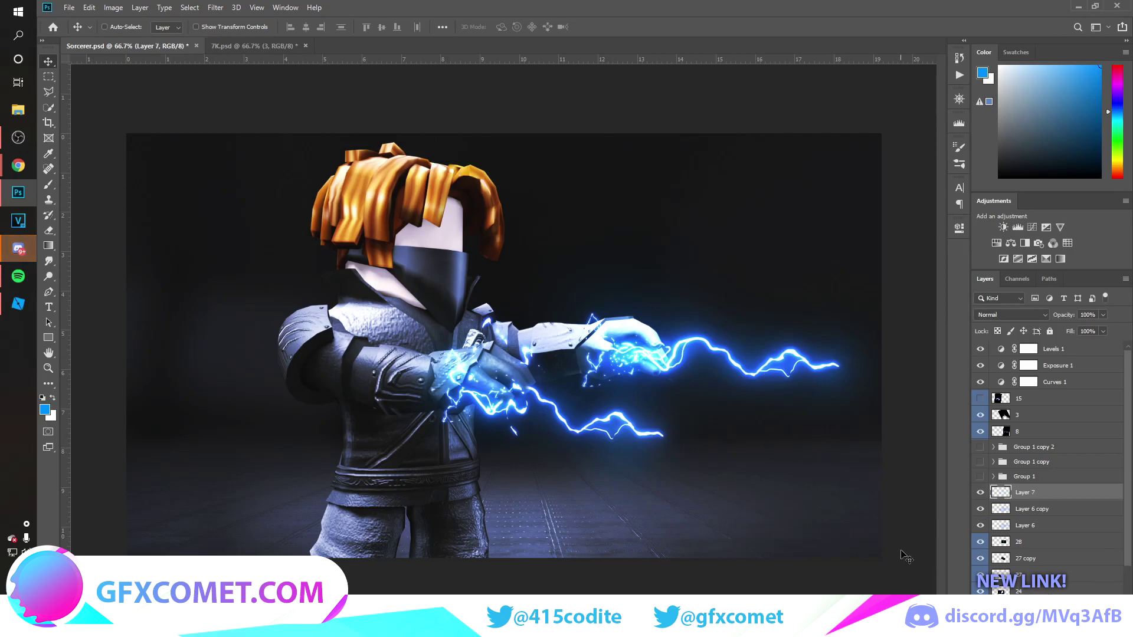
pyautogui.press('b')
pyautogui.moveTo(485, 380)
pyautogui.mouseDown()
pyautogui.moveTo(422, 411)
pyautogui.moveTo(460, 476)
pyautogui.moveTo(463, 459)
pyautogui.moveTo(471, 505)
pyautogui.moveTo(495, 416)
pyautogui.moveTo(451, 335)
pyautogui.moveTo(439, 468)
pyautogui.moveTo(437, 446)
pyautogui.moveTo(474, 408)
pyautogui.moveTo(436, 320)
pyautogui.moveTo(447, 259)
pyautogui.moveTo(434, 302)
pyautogui.moveTo(385, 311)
pyautogui.moveTo(381, 340)
pyautogui.moveTo(424, 304)
pyautogui.moveTo(444, 215)
pyautogui.moveTo(452, 227)
pyautogui.moveTo(354, 213)
pyautogui.moveTo(517, 323)
pyautogui.mouseUp()
pyautogui.press(']')
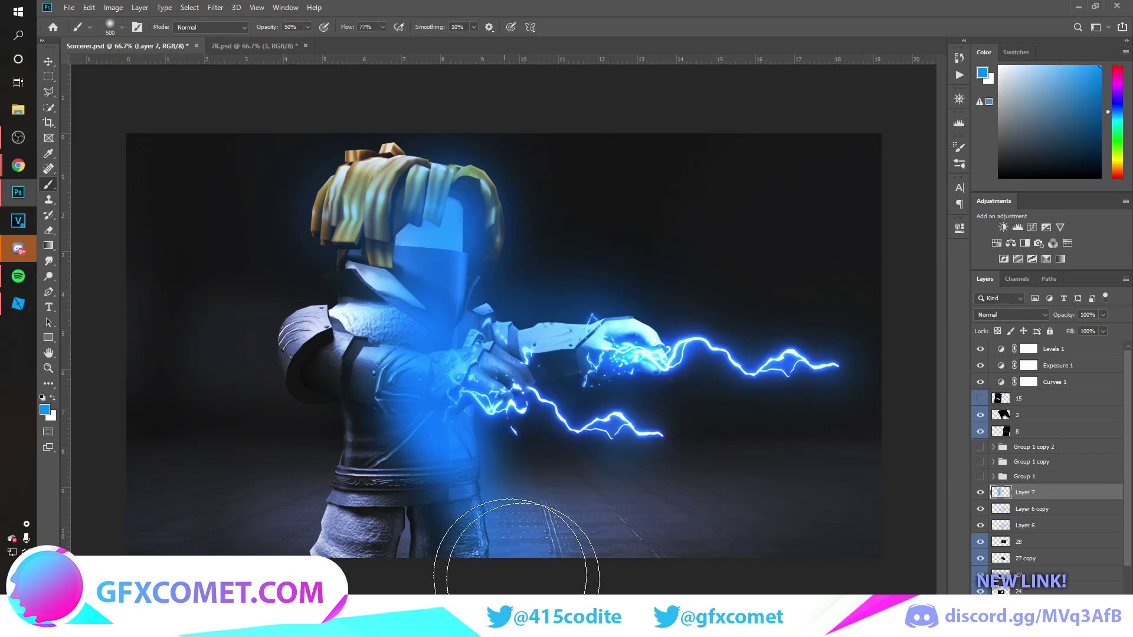
pyautogui.press(']')
pyautogui.moveTo(417, 568)
pyautogui.mouseDown()
pyautogui.moveTo(172, 531)
pyautogui.moveTo(333, 467)
pyautogui.mouseUp()
pyautogui.hotkey('ctrl', 'z')
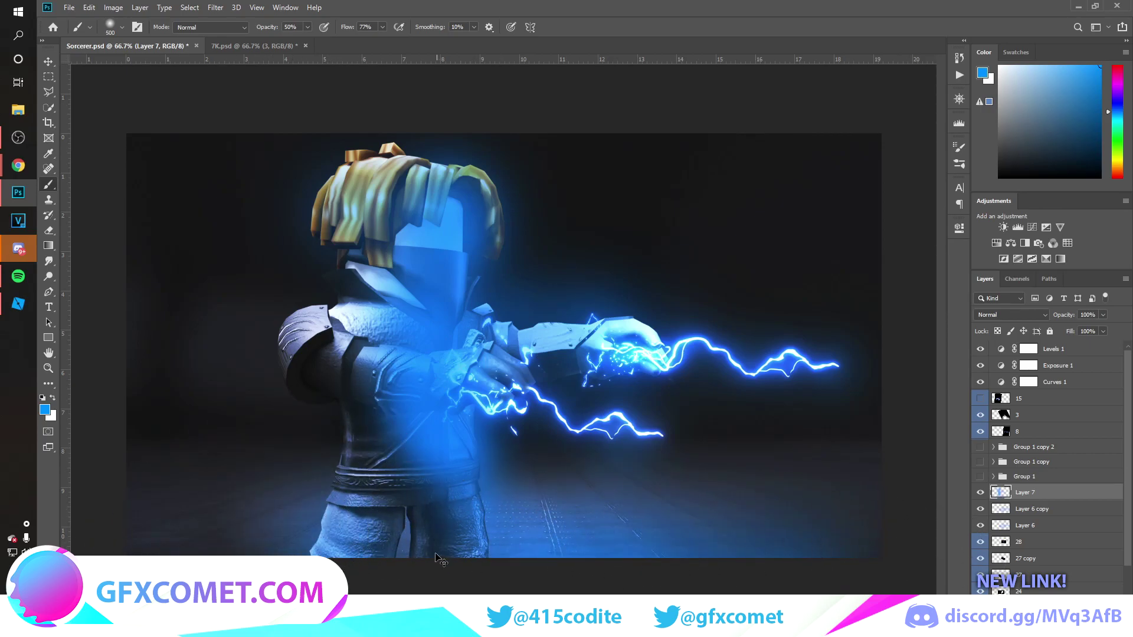
pyautogui.press('v')
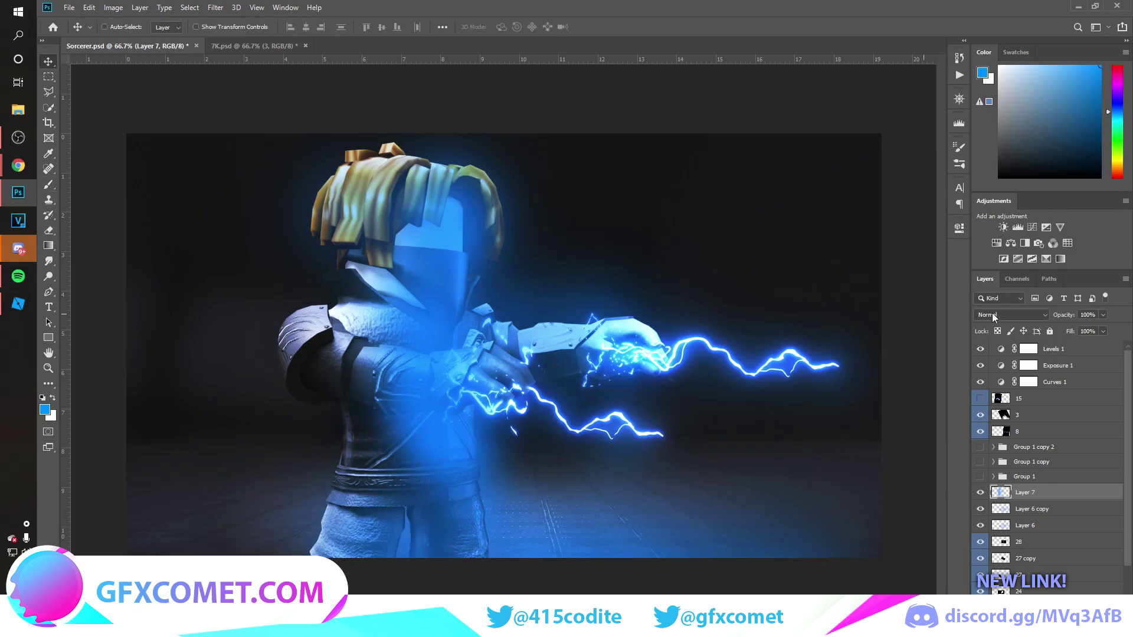
# Apply a Gaussian Blur to the blue body glow layer with a radius larger than 2.5 pixels.
pyautogui.click(216, 7)
pyautogui.moveTo(295, 142)
pyautogui.click(385, 185)
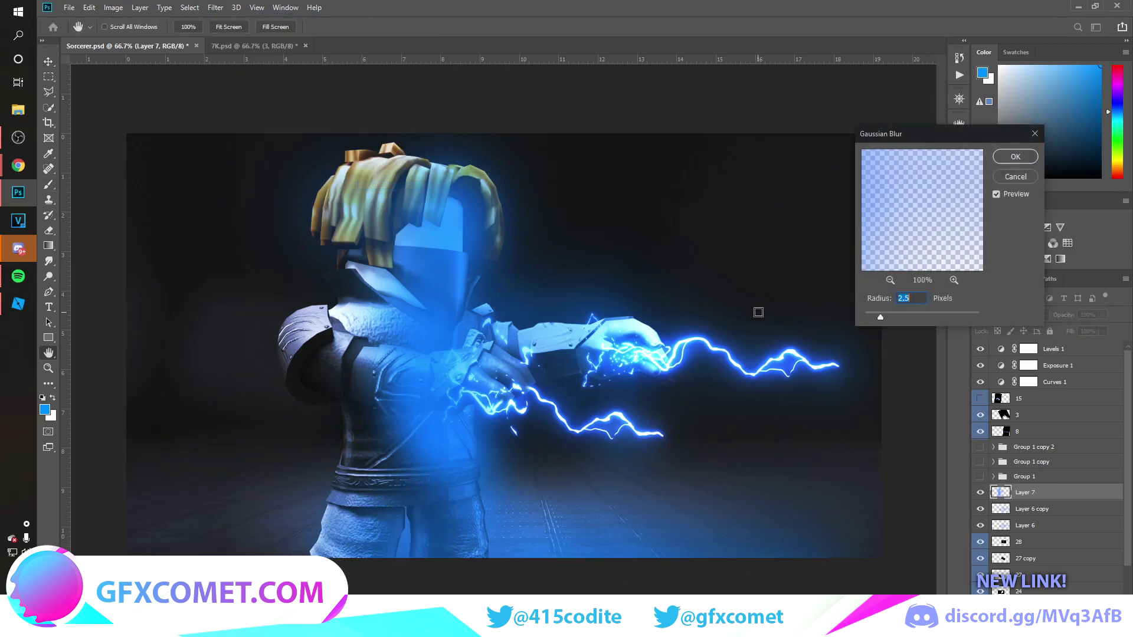
pyautogui.click(903, 316)
pyautogui.click(1015, 157)
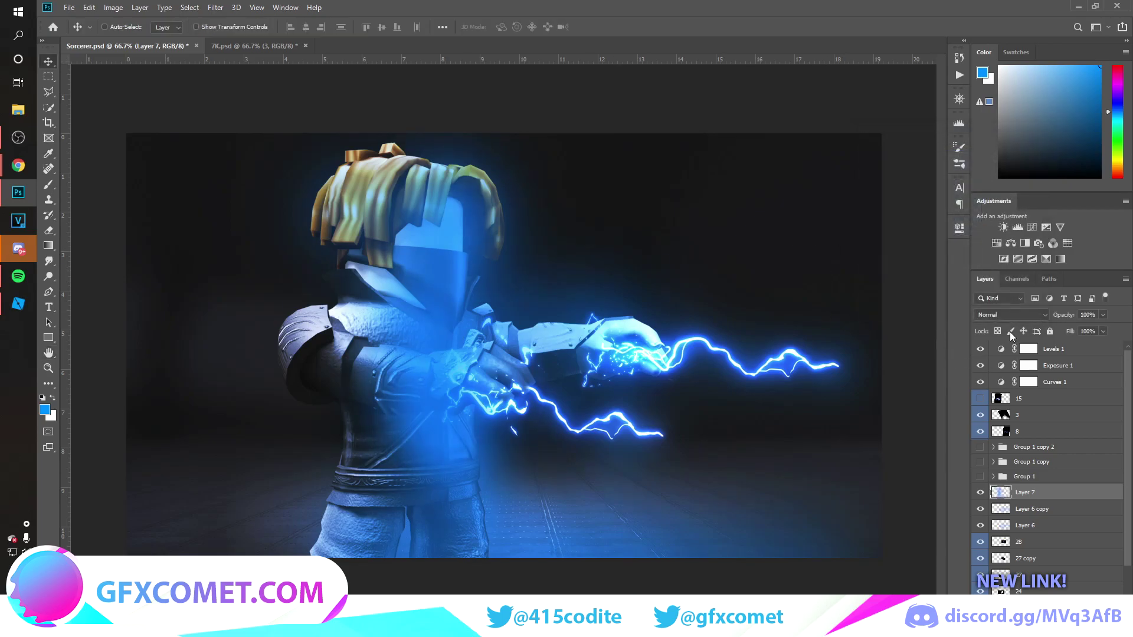
# Set the body glow layer to Overlay blending at 66% opacity.
pyautogui.click(1010, 315)
pyautogui.click(992, 459)
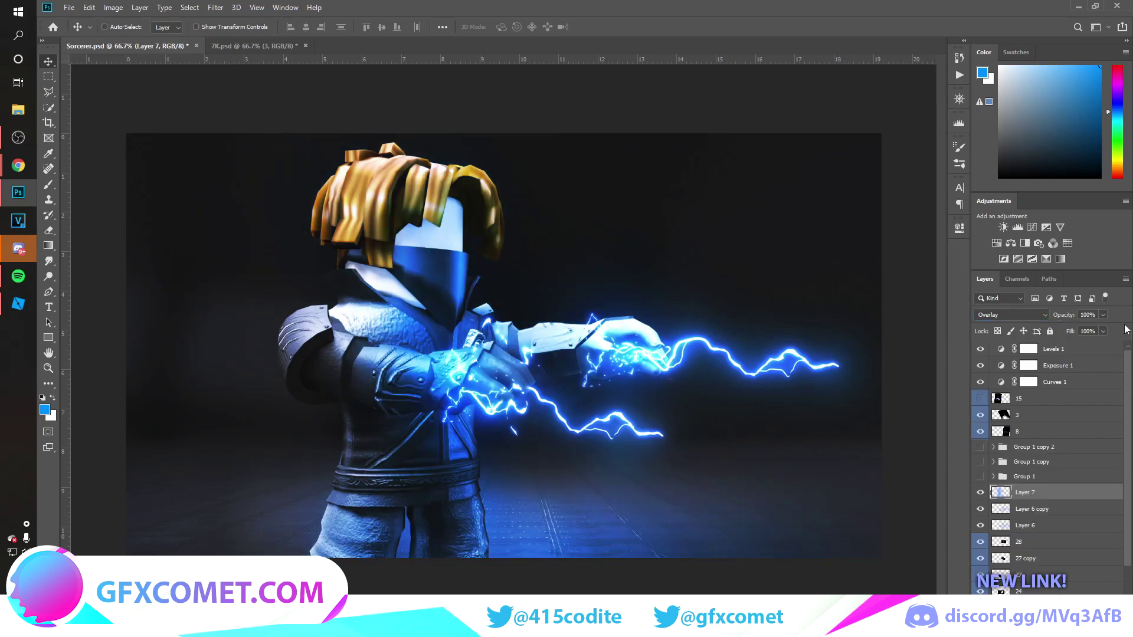
pyautogui.moveTo(1065, 317); pyautogui.dragTo(905, 318)
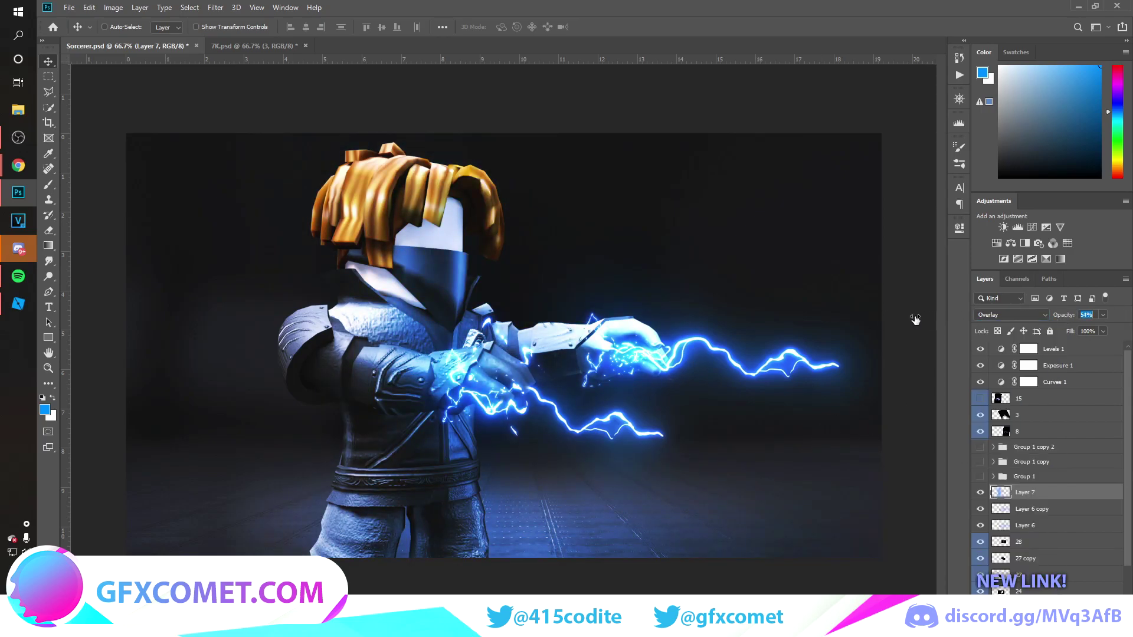
# Duplicate the body glow layer, set the copy to Screen blending, and lower its opacity.
pyautogui.hotkey('ctrl', 'j')
pyautogui.click(1010, 315)
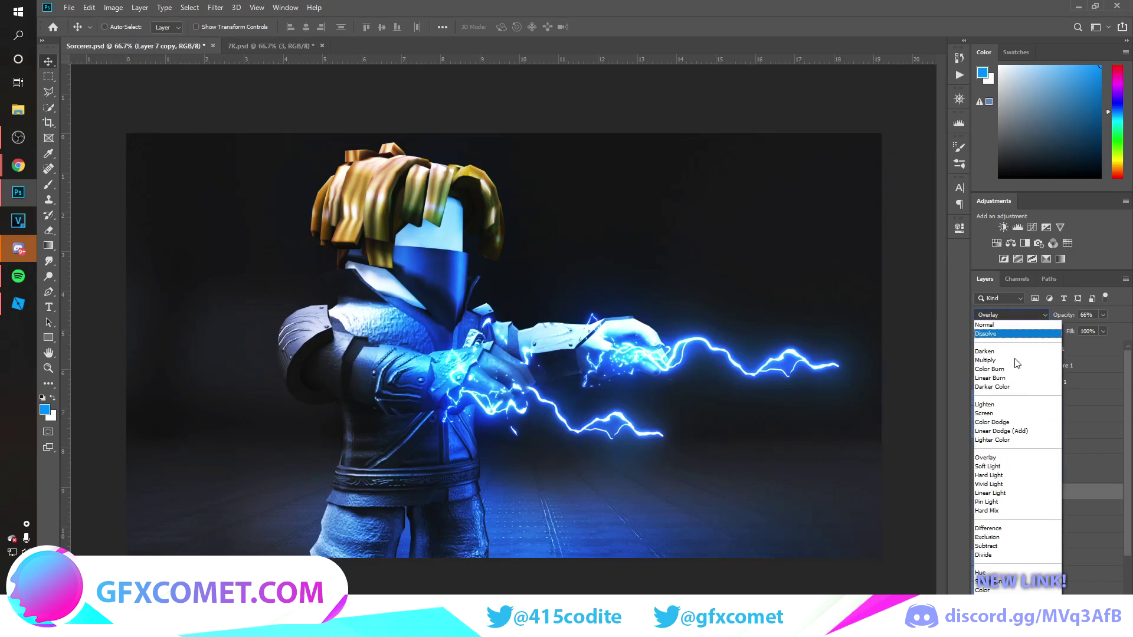
pyautogui.click(997, 411)
pyautogui.moveTo(1078, 316); pyautogui.dragTo(1050, 316)
# Create a new Overlay layer and switch the brush's foreground color to white.
pyautogui.hotkey('ctrl', 'shift', 'alt', 'n')
pyautogui.press('b')
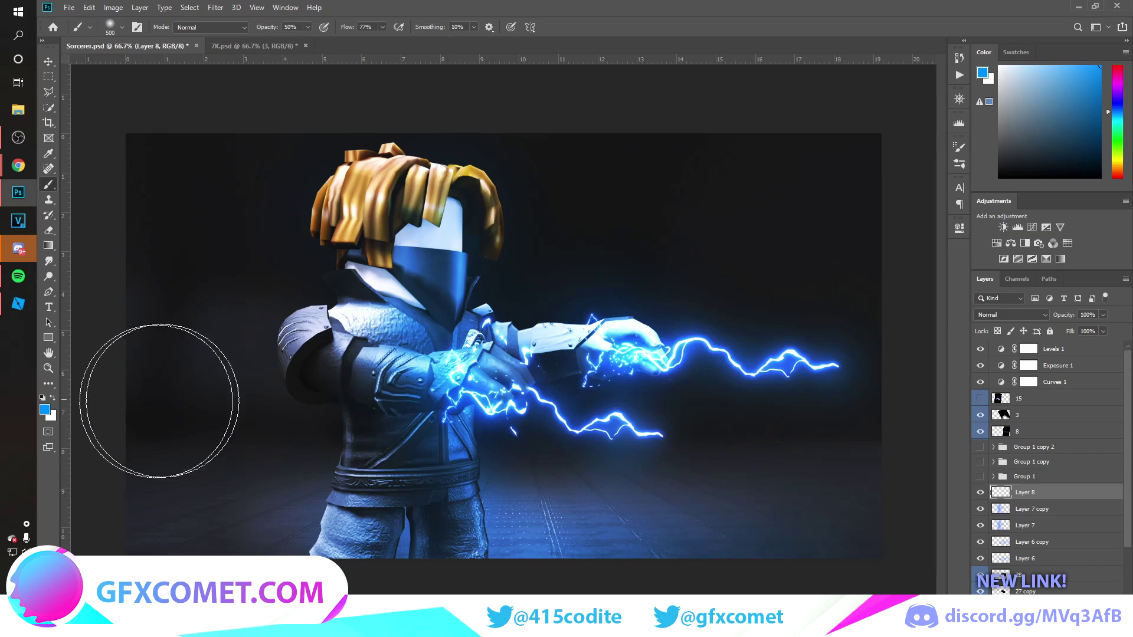
pyautogui.click(52, 402)
pyautogui.click(1006, 314)
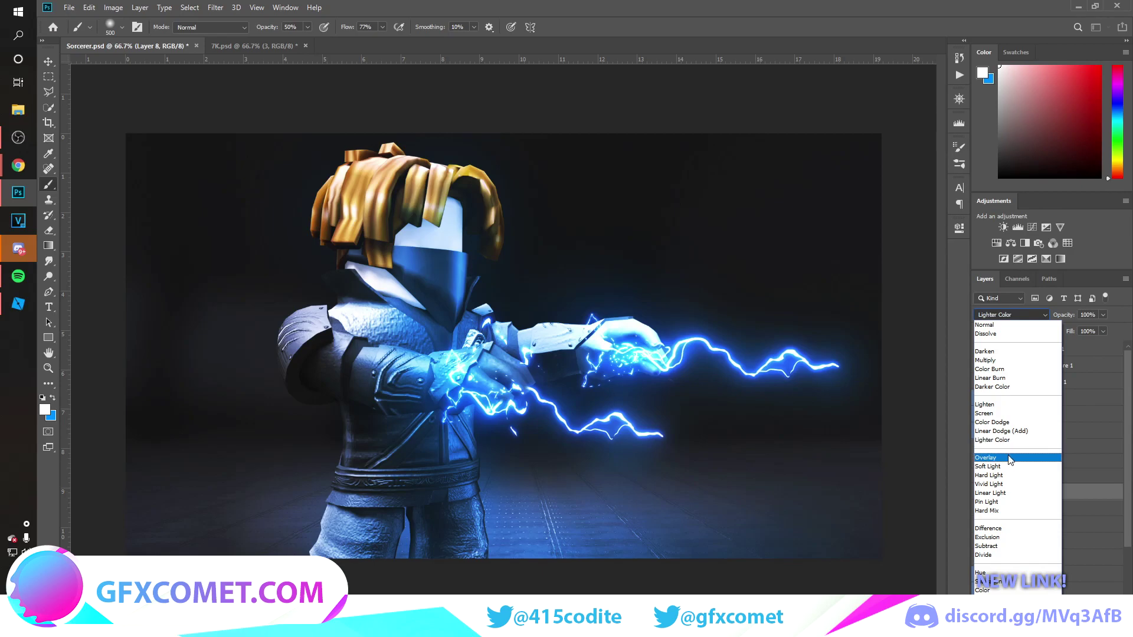
pyautogui.click(1009, 463)
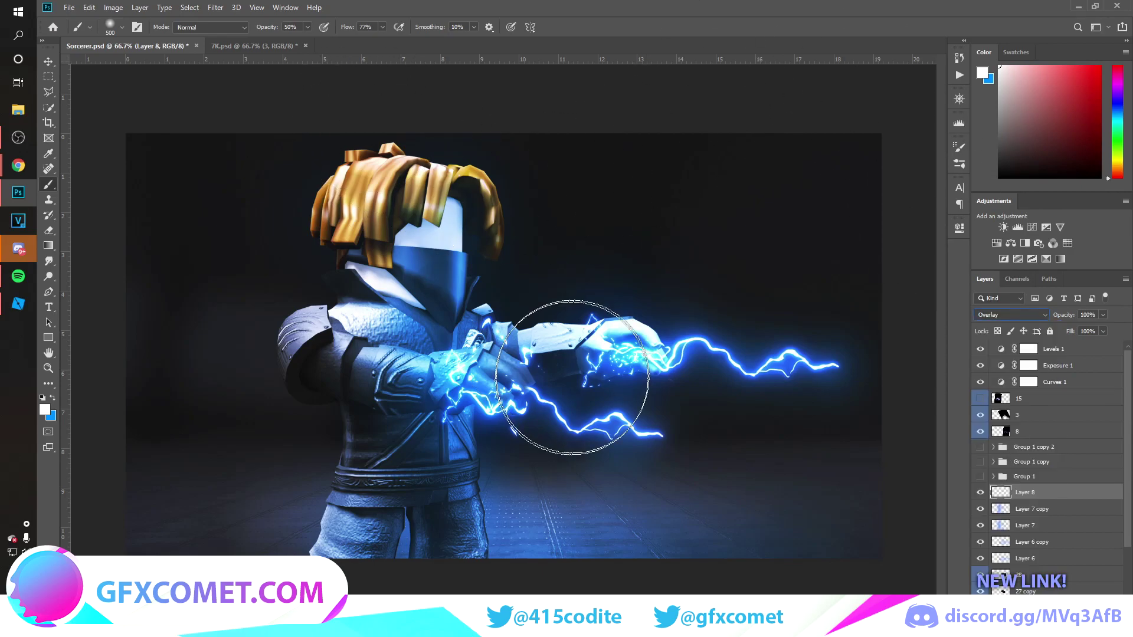
# Shrink the soft brush to 200 px for painting close-up highlights around the character's hands.
pyautogui.hotkey('ctrl', '+')
pyautogui.press('[')
pyautogui.press('[')
pyautogui.press('[')
pyautogui.press('[')
pyautogui.press('[')
pyautogui.press('[')
pyautogui.press('[')
pyautogui.press('[')
pyautogui.press('[')
pyautogui.press('[')
pyautogui.press('[')
pyautogui.press('[')
pyautogui.press('[')
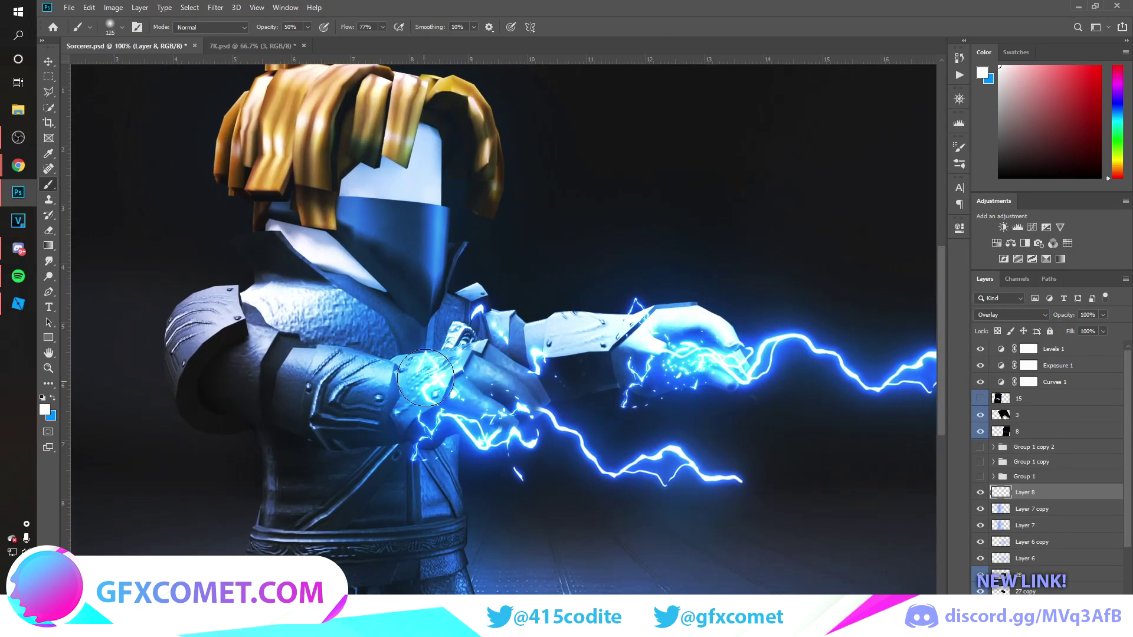
pyautogui.hotkey('ctrl', 'z')
pyautogui.press(']')
pyautogui.press(']')
pyautogui.click(488, 380)
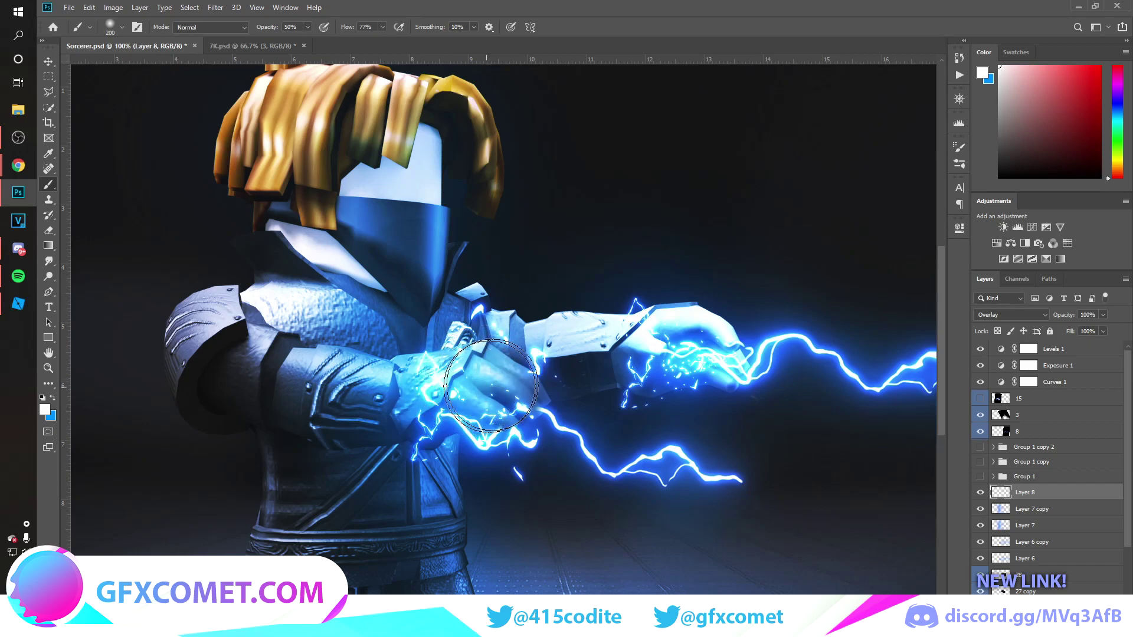
pyautogui.click(507, 412)
pyautogui.click(469, 439)
pyautogui.click(466, 447)
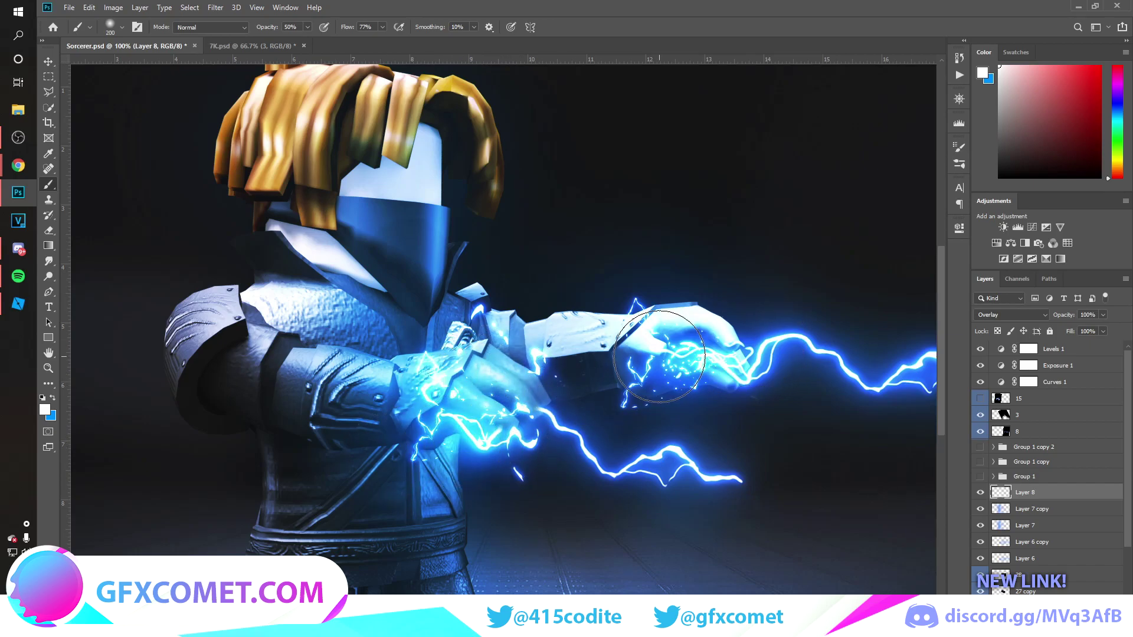
pyautogui.hotkey('ctrl', 'z')
pyautogui.hotkey('ctrl', 'z')
pyautogui.hotkey('ctrl', 'z')
pyautogui.hotkey('ctrl', 'z')
# Paint soft white Overlay highlights over the near hand and forearm and the far hand around the lightning.
pyautogui.moveTo(463, 419); pyautogui.dragTo(381, 433)
pyautogui.click(678, 386)
pyautogui.click(396, 387)
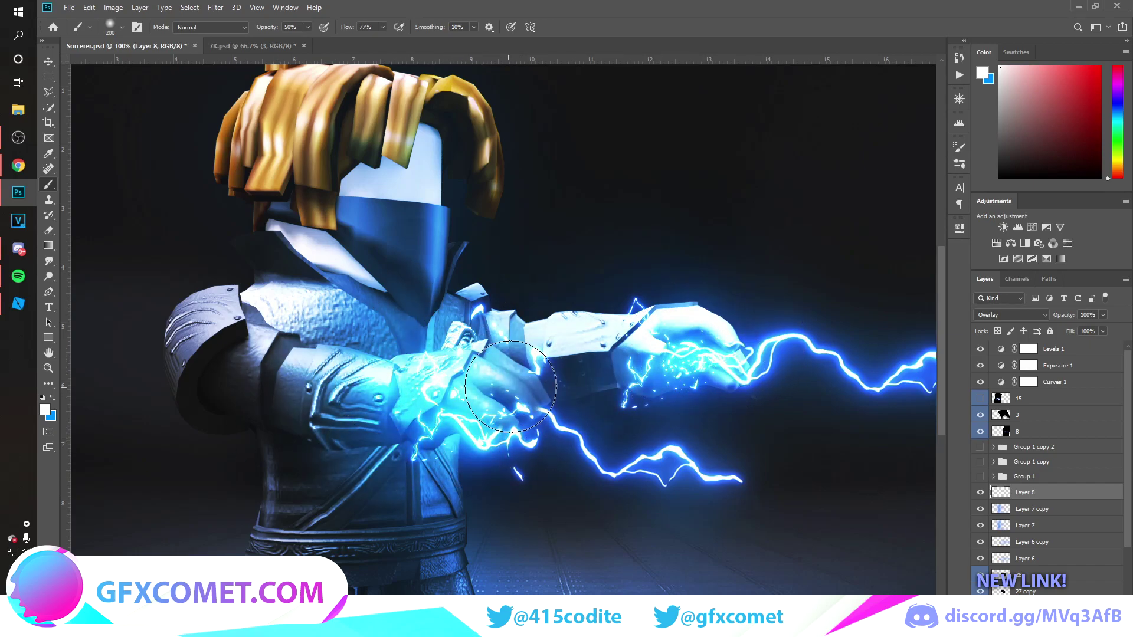
# Lower the white Overlay highlight layer's opacity to 54% and save the document.
pyautogui.hotkey('ctrl', '-')
pyautogui.press('5')
pyautogui.press('4')
pyautogui.hotkey('ctrl', 's')
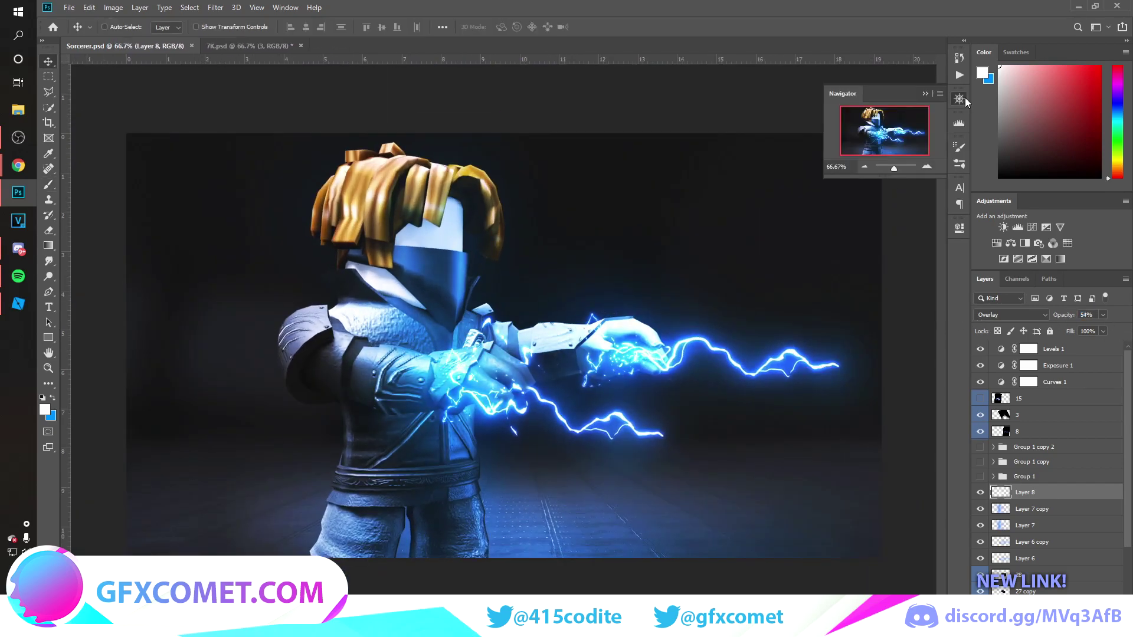
# Create a new layer and set up the Gradient tool with a black (000000) to transparent gradient.
pyautogui.hotkey('ctrl', 'shift', 'alt', 'n')
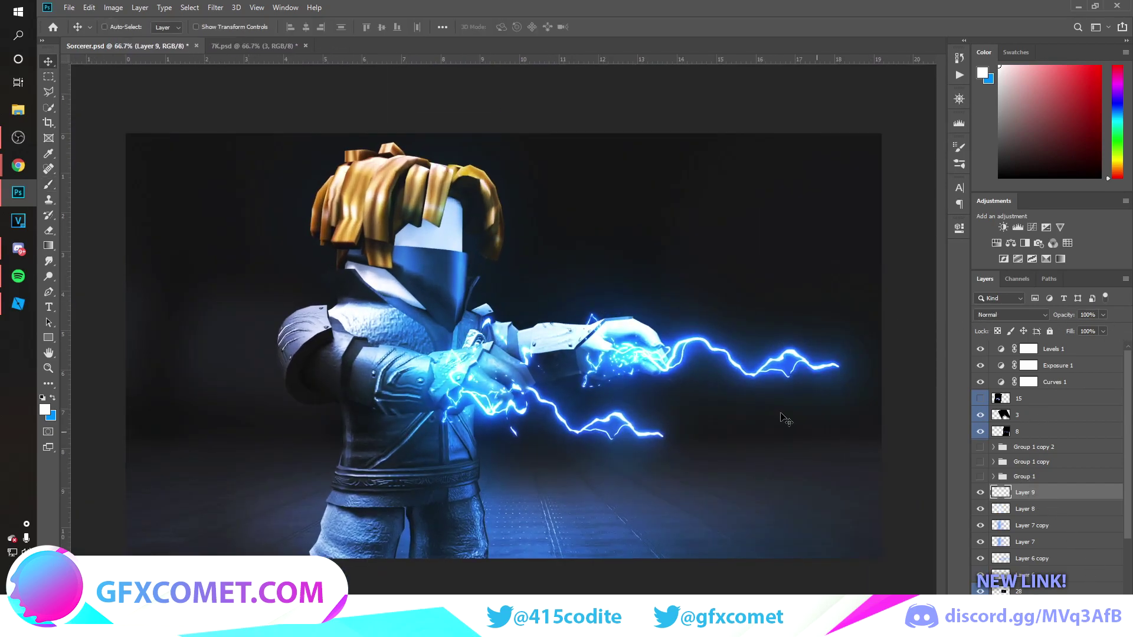
pyautogui.click(46, 247)
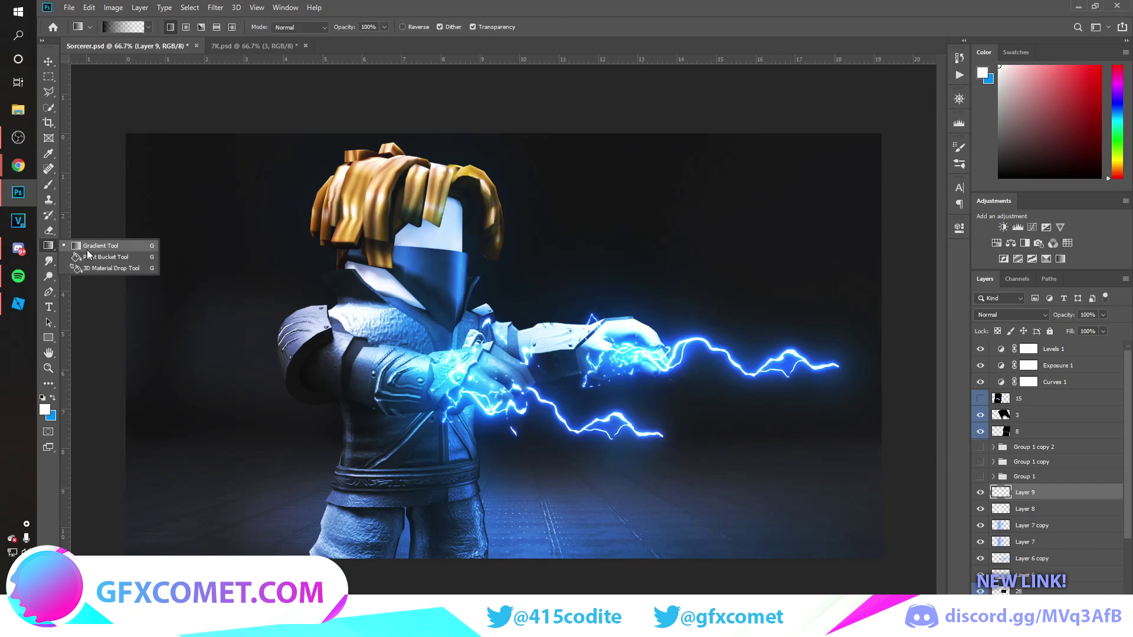
pyautogui.click(48, 243)
pyautogui.click(113, 31)
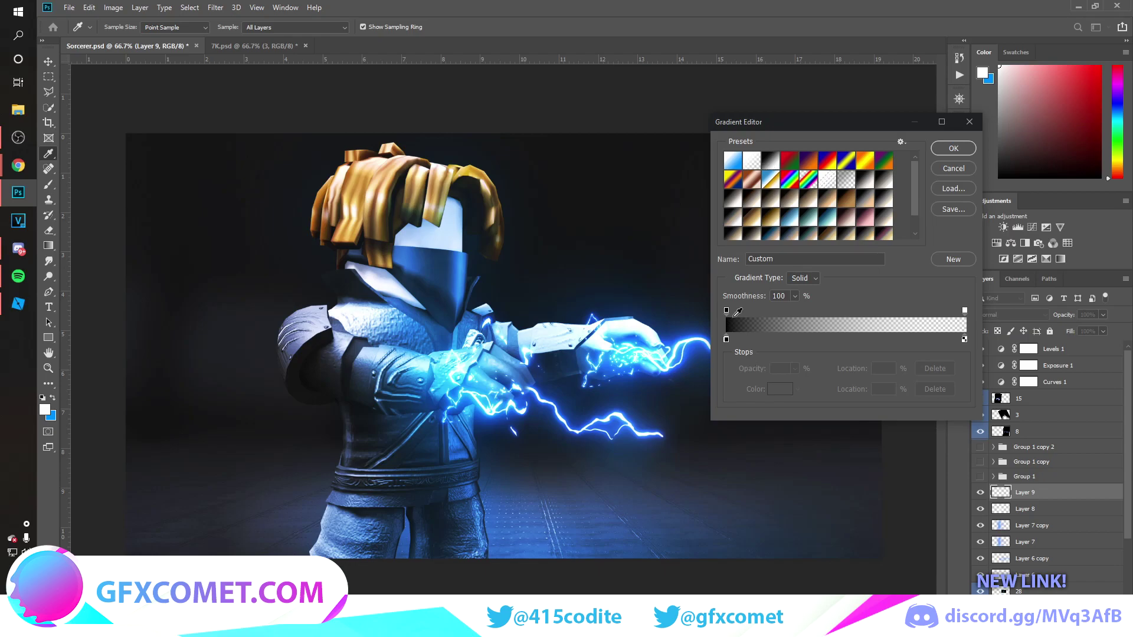
pyautogui.click(745, 163)
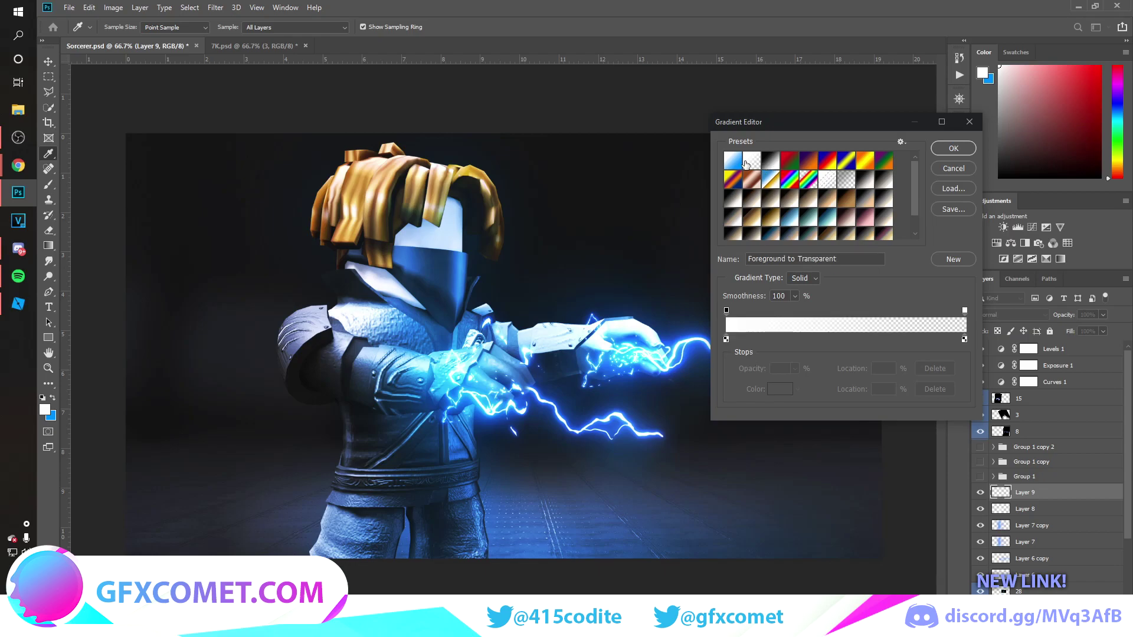
pyautogui.doubleClick(726, 340)
pyautogui.moveTo(946, 283); pyautogui.dragTo(649, 385)
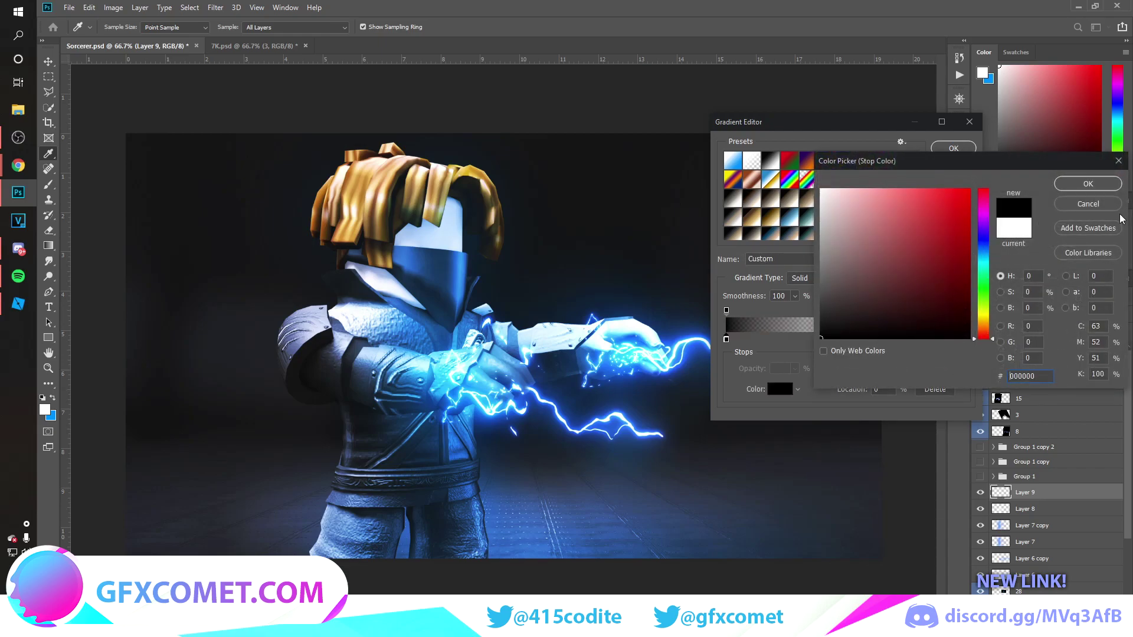
pyautogui.click(1105, 188)
pyautogui.click(954, 148)
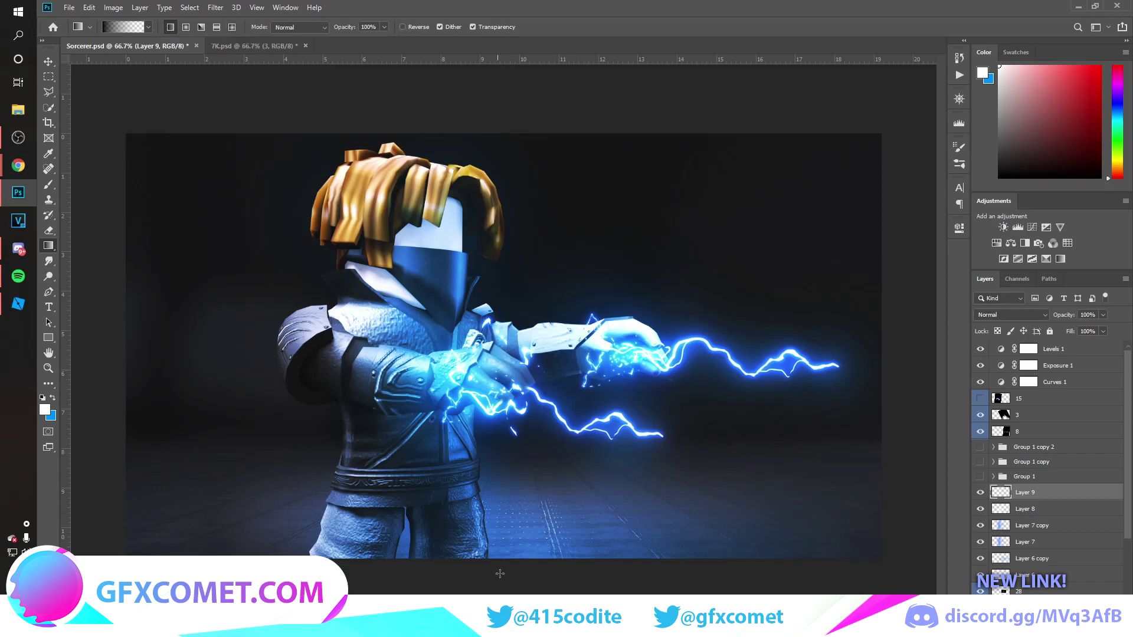
# Reset the colors to default black and white and draw black-to-transparent gradients inward from the artwork's lower left and bottom edges.
pyautogui.hotkey('ctrl', '-')
pyautogui.hotkey('ctrl', '-')
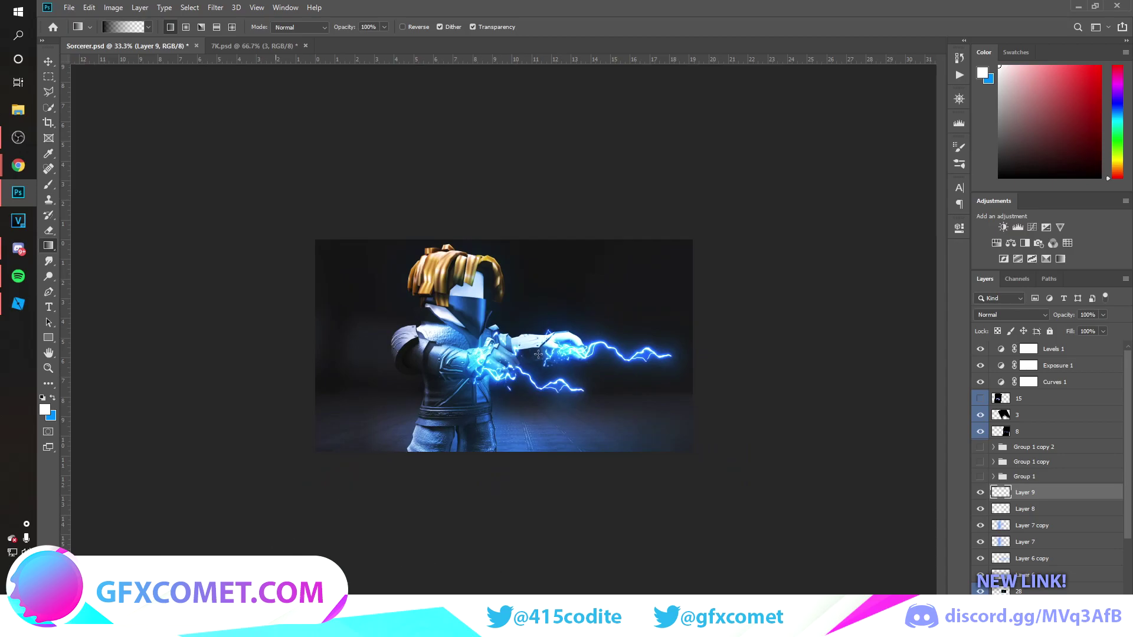
pyautogui.moveTo(539, 354); pyautogui.dragTo(459, 414)
pyautogui.hotkey('ctrl', 'z')
pyautogui.press('d')
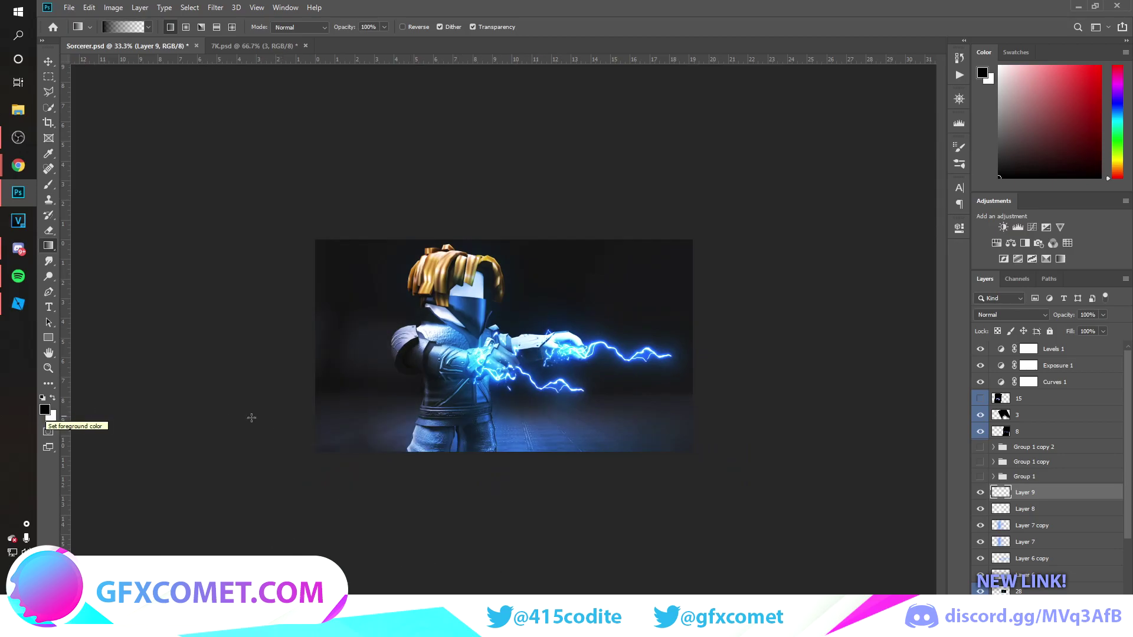
pyautogui.moveTo(243, 491); pyautogui.dragTo(495, 431)
pyautogui.moveTo(430, 575); pyautogui.dragTo(580, 458)
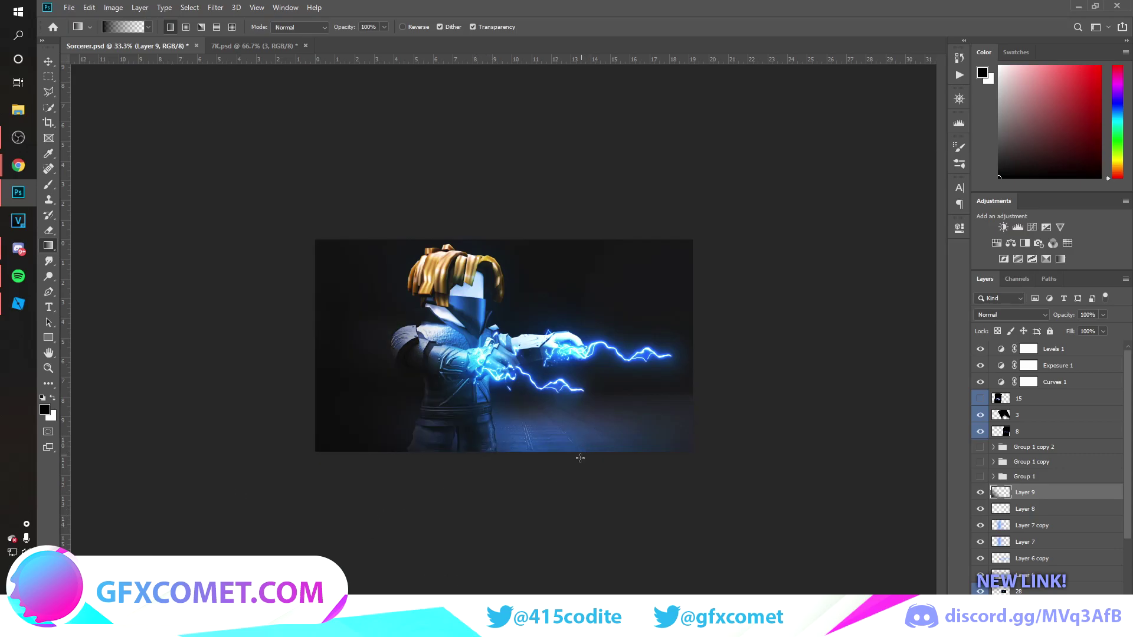
pyautogui.hotkey('ctrl', 'z')
pyautogui.moveTo(458, 551); pyautogui.dragTo(501, 460)
pyautogui.moveTo(621, 491); pyautogui.dragTo(633, 469)
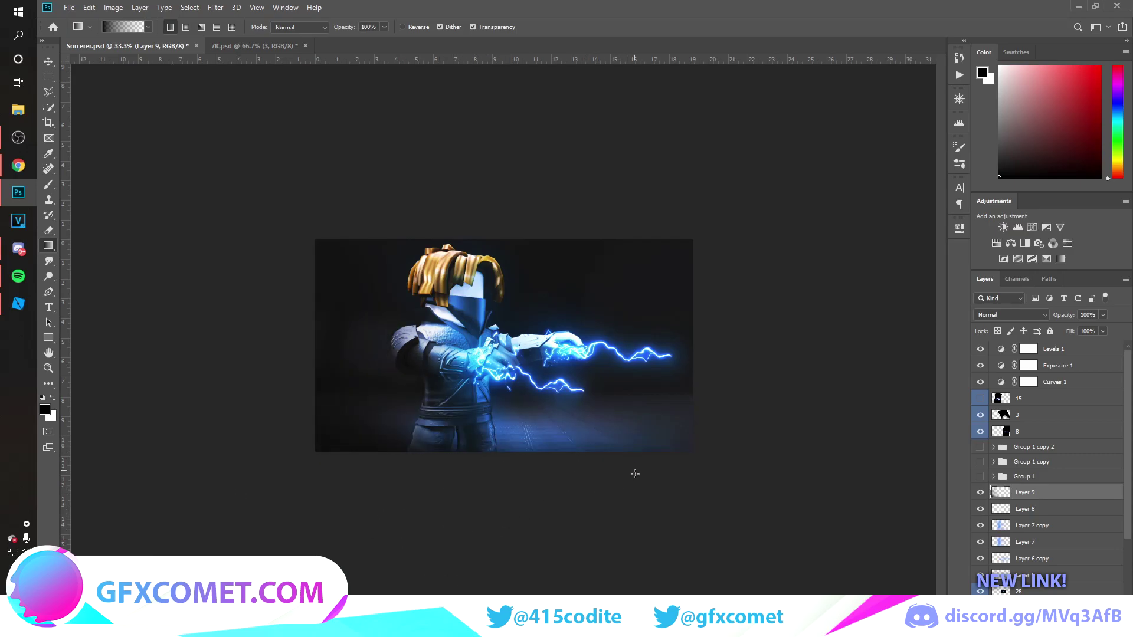
# Darken the artwork's top edge, lower right corner and bottom edge with further black-to-transparent gradients.
pyautogui.moveTo(644, 172); pyautogui.dragTo(646, 294)
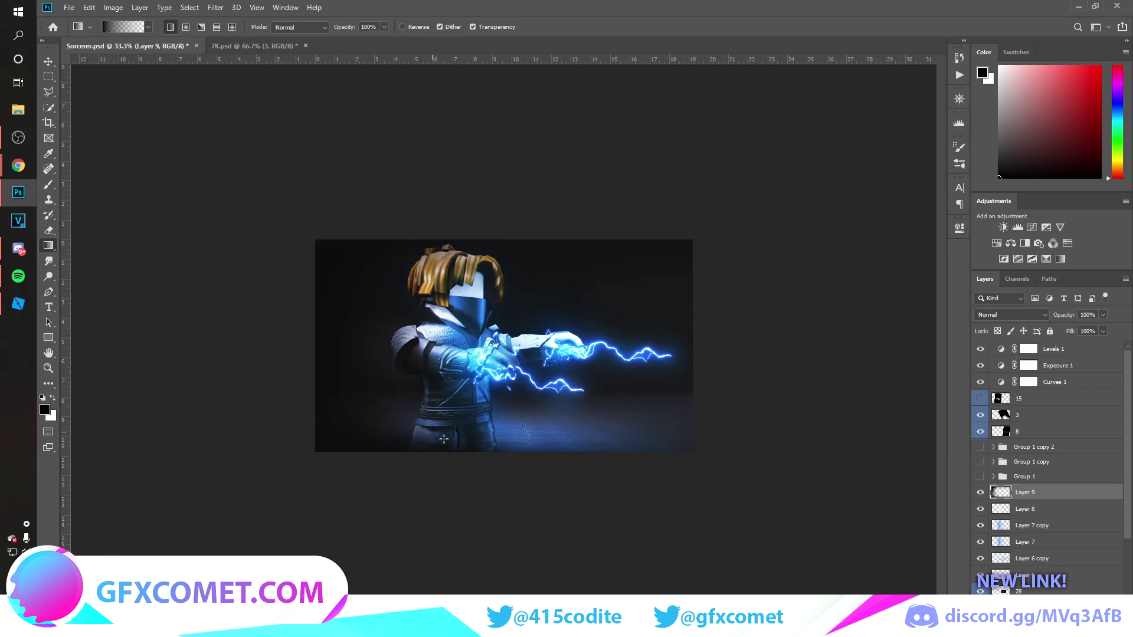
pyautogui.moveTo(751, 434); pyautogui.dragTo(763, 436)
pyautogui.hotkey('ctrl', 'z')
pyautogui.moveTo(741, 493); pyautogui.dragTo(653, 401)
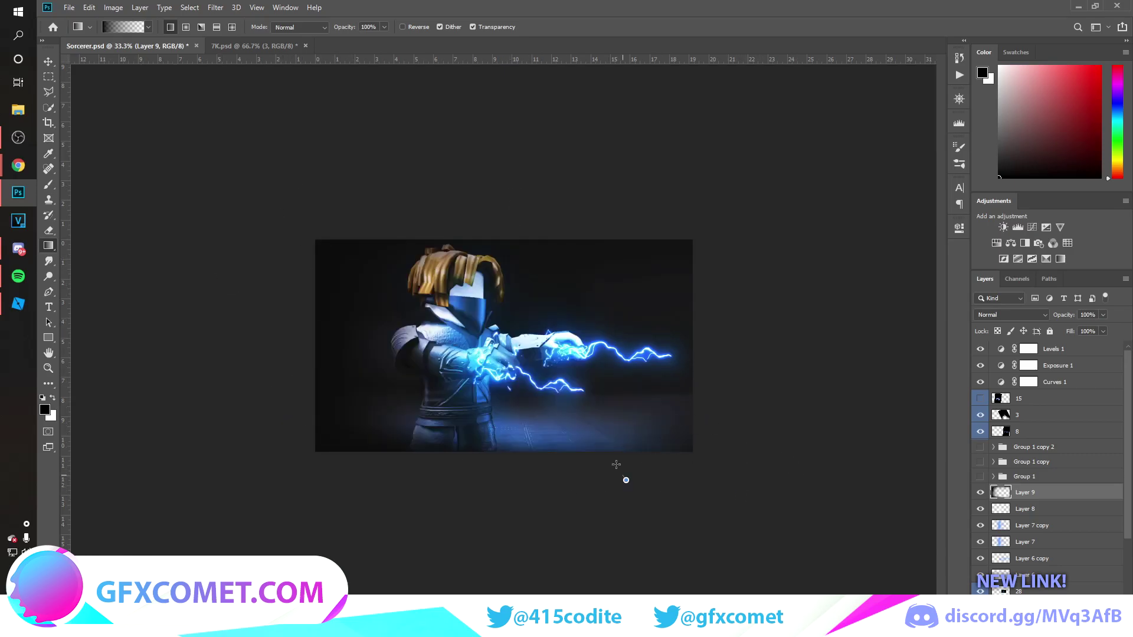
pyautogui.moveTo(623, 476); pyautogui.dragTo(602, 416)
pyautogui.moveTo(570, 485); pyautogui.dragTo(563, 432)
pyautogui.moveTo(529, 473); pyautogui.dragTo(537, 428)
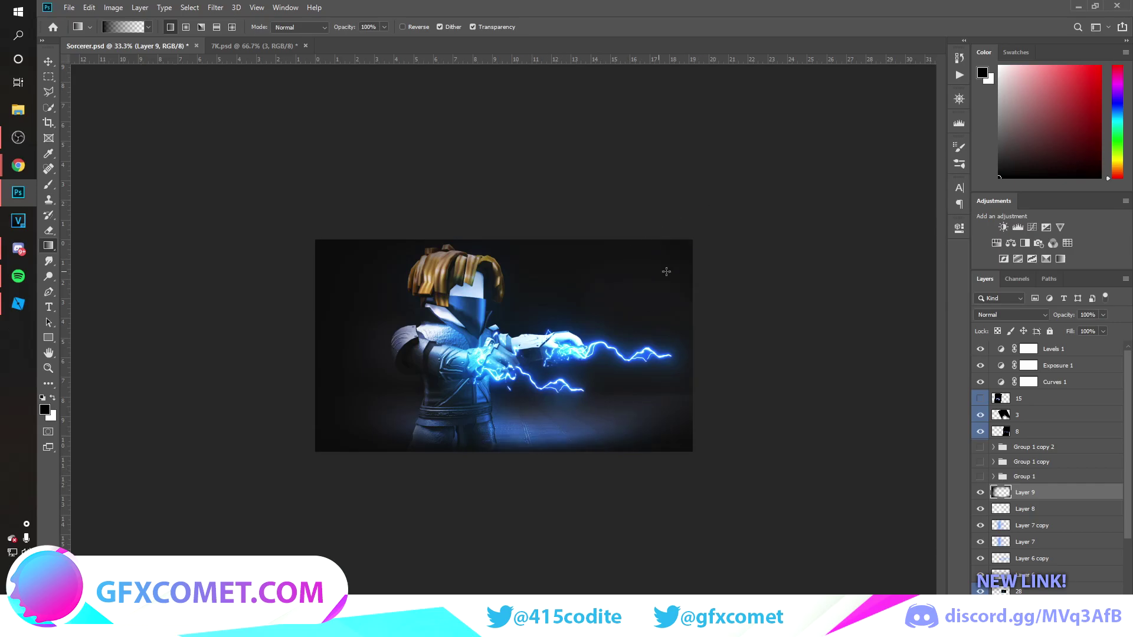
pyautogui.moveTo(530, 273); pyautogui.dragTo(529, 273)
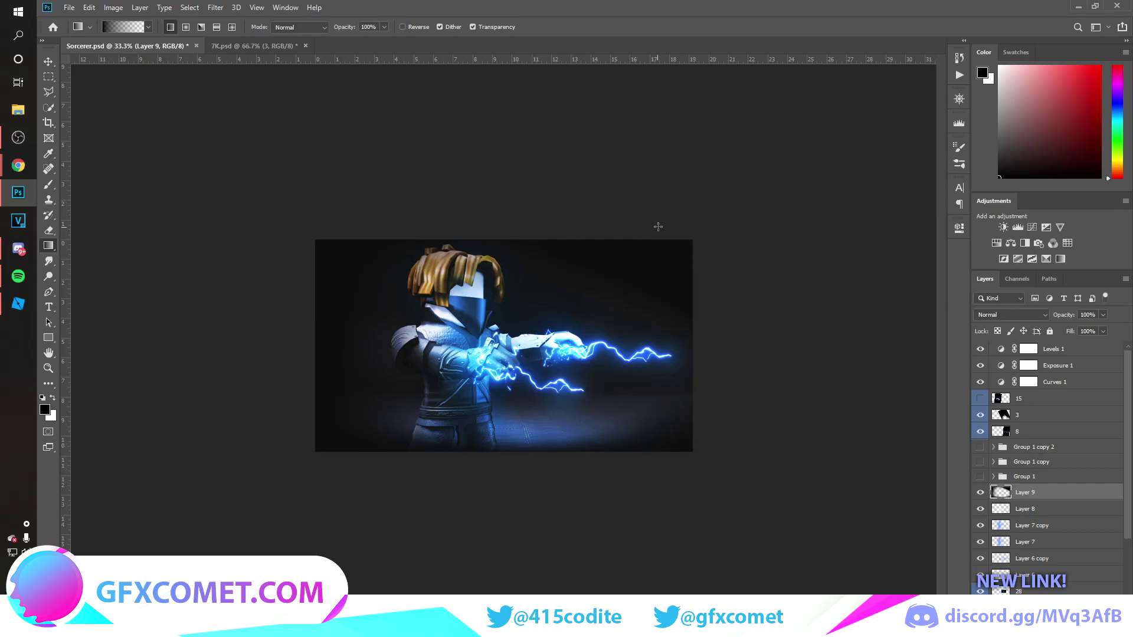
# Lower the black vignette layer's opacity to 48% and save the document.
pyautogui.press('v')
pyautogui.hotkey('ctrl', '-')
pyautogui.hotkey('ctrl', '+')
pyautogui.hotkey('ctrl', '+')
pyautogui.hotkey('ctrl', '+')
pyautogui.hotkey('ctrl', 's')
pyautogui.moveTo(1069, 317); pyautogui.dragTo(931, 317)
pyautogui.hotkey('ctrl', 's')
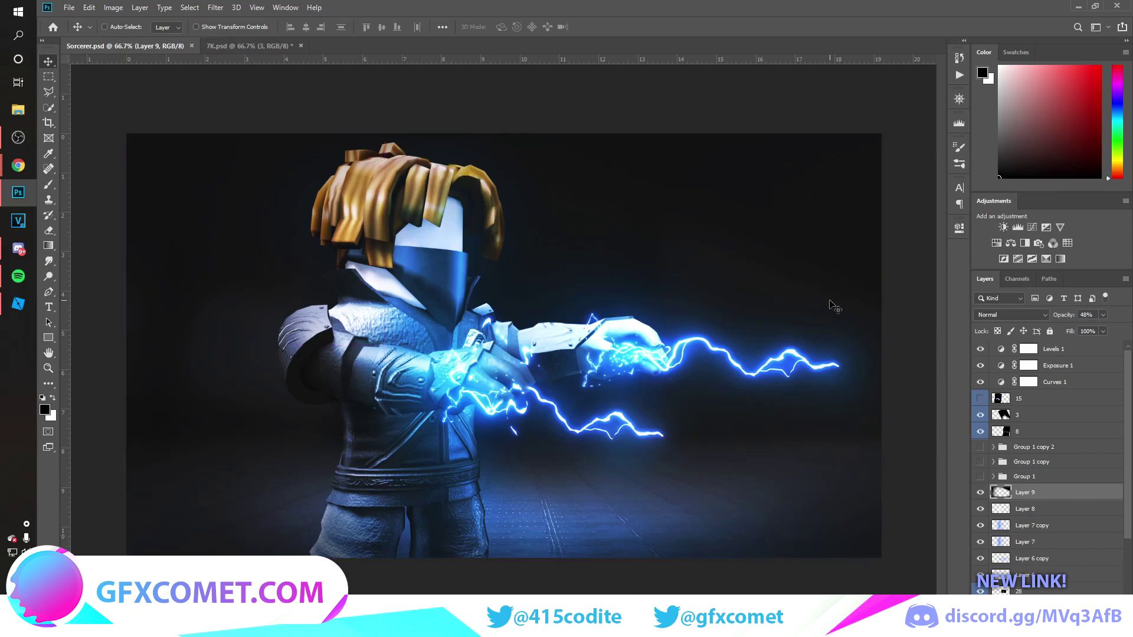
# Create a new layer and draw two black-to-transparent gradients diagonally from the upper left corner across the character.
pyautogui.hotkey('ctrl', 'shift', 'alt', 'n')
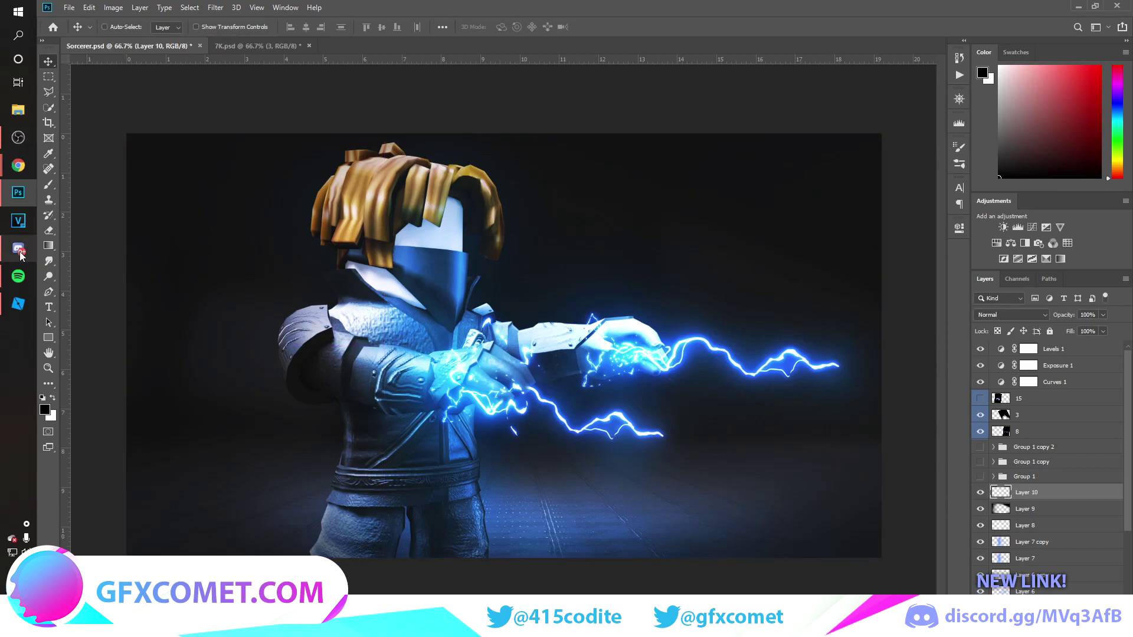
pyautogui.click(48, 245)
pyautogui.moveTo(94, 96); pyautogui.dragTo(378, 304)
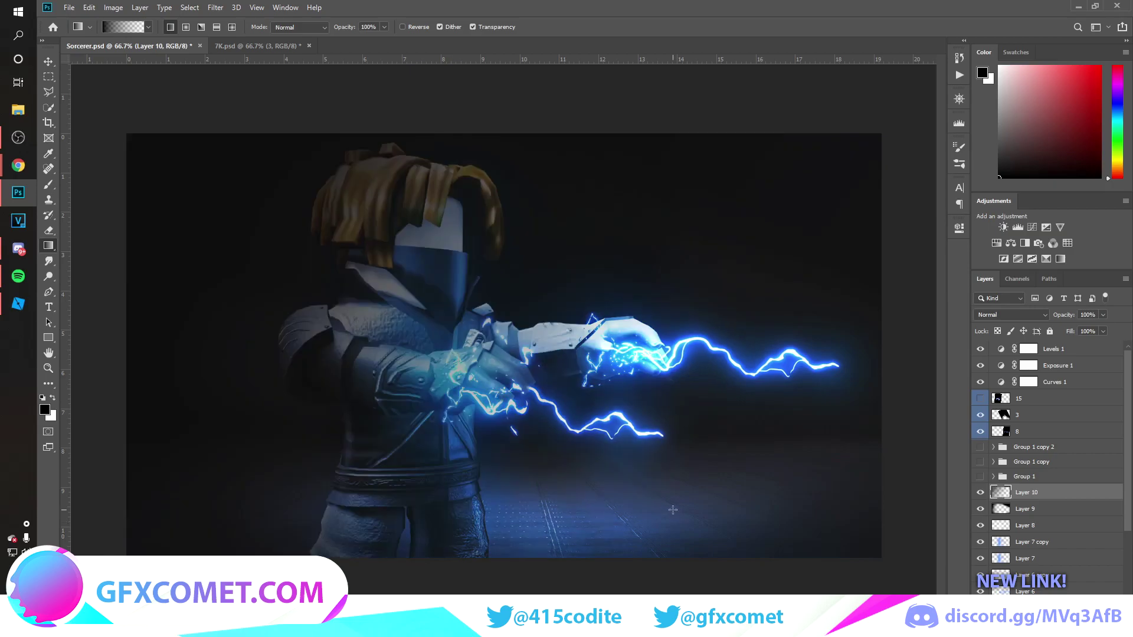
pyautogui.moveTo(96, 89); pyautogui.dragTo(329, 293)
pyautogui.press('v')
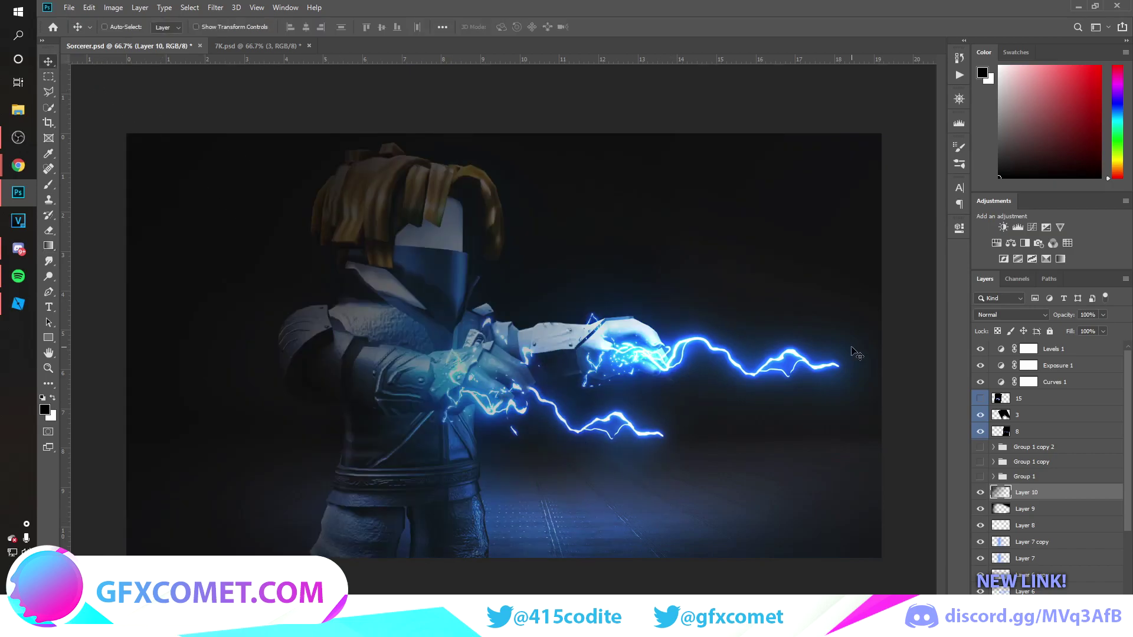
# Set the diagonal gradient layer to Overlay blending at 30% opacity and save the document.
pyautogui.click(1021, 317)
pyautogui.click(1007, 460)
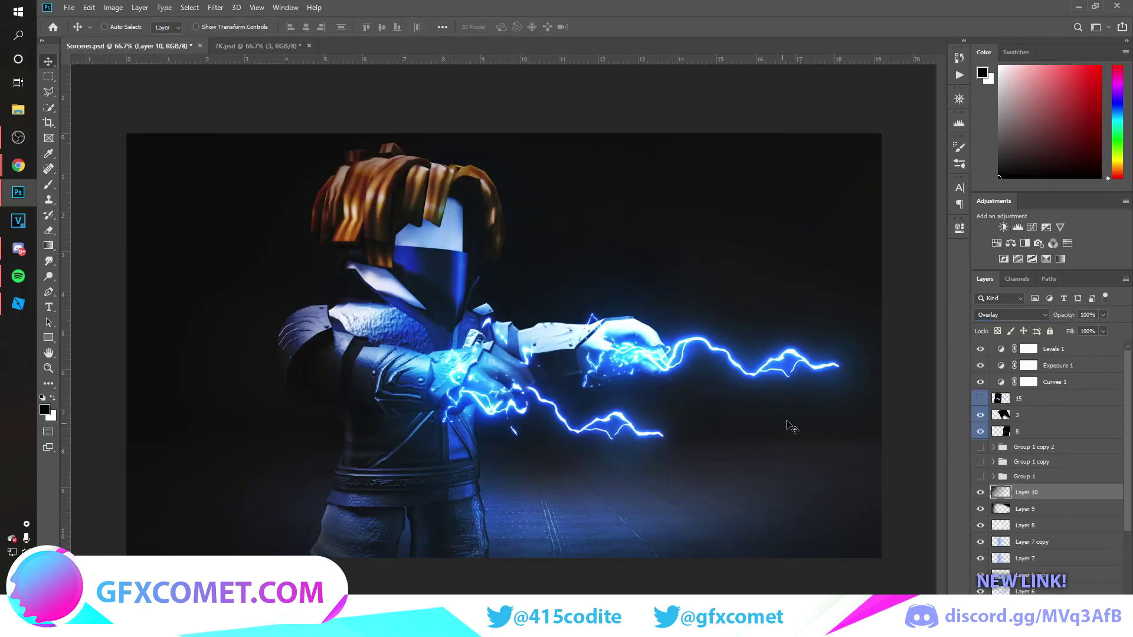
pyautogui.moveTo(1075, 320); pyautogui.dragTo(795, 321)
pyautogui.hotkey('ctrl', 's')
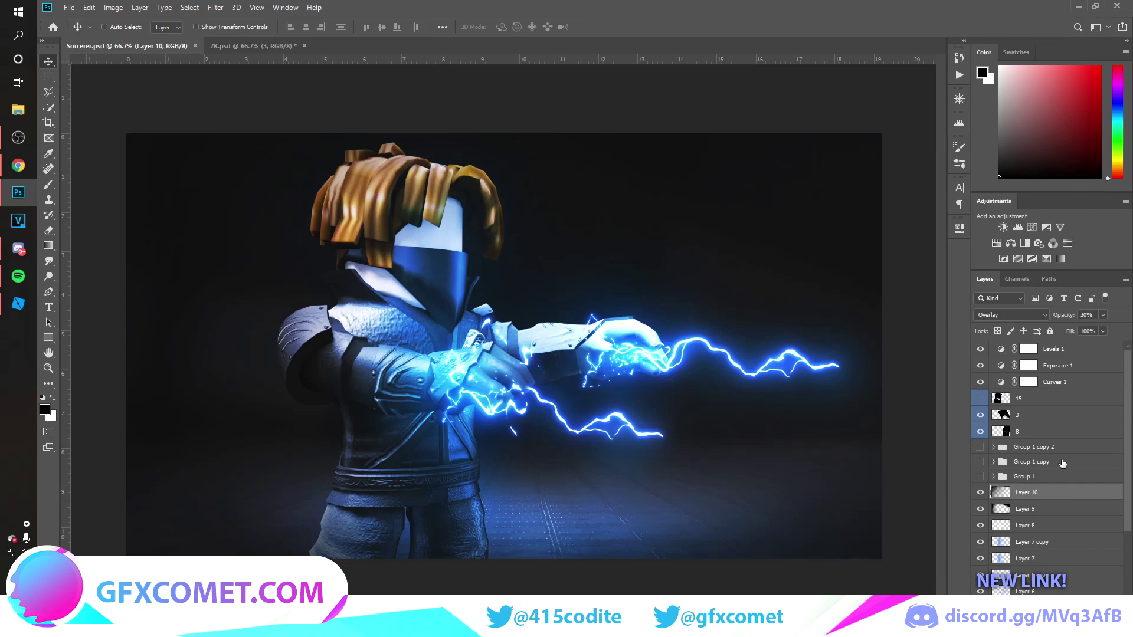
# Create a new layer and paint a soft bright blue glow around the hands and beside the character's head.
pyautogui.click(1102, 629)
pyautogui.press('b')
pyautogui.keyDown('alt'); pyautogui.click(800, 352); pyautogui.keyUp('alt')
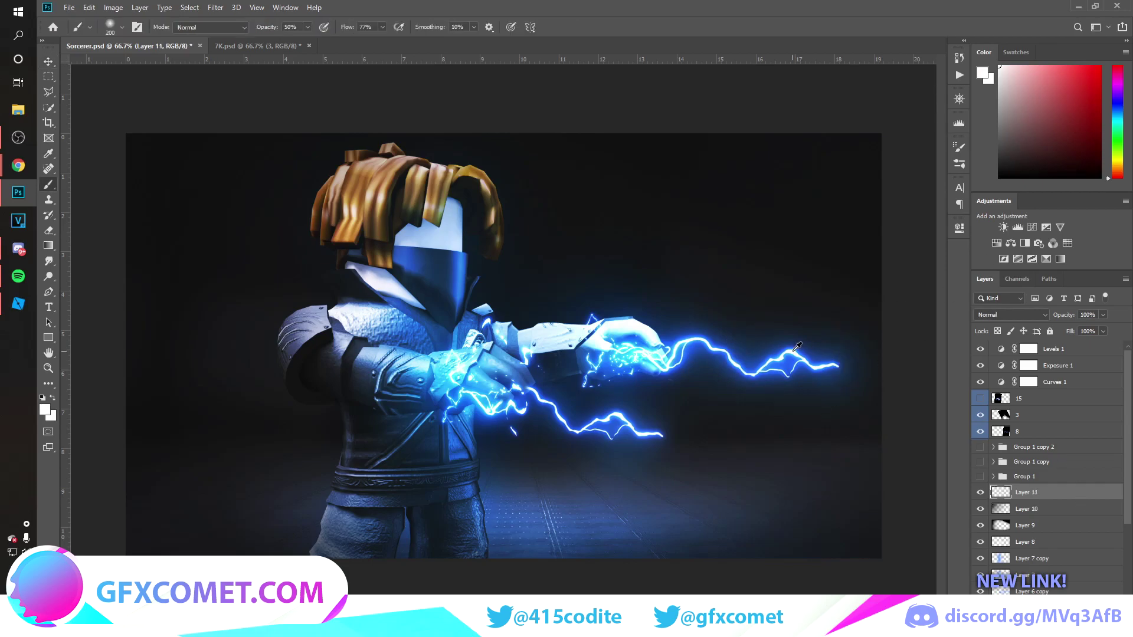
pyautogui.click(1114, 113)
pyautogui.click(1099, 66)
pyautogui.moveTo(617, 354)
pyautogui.mouseDown()
pyautogui.moveTo(554, 340)
pyautogui.moveTo(567, 299)
pyautogui.mouseUp()
pyautogui.press(']')
pyautogui.press(']')
pyautogui.moveTo(472, 295)
pyautogui.mouseDown()
pyautogui.moveTo(449, 292)
pyautogui.moveTo(431, 450)
pyautogui.moveTo(466, 289)
pyautogui.mouseUp()
# Set the new blue glow layer to Color Dodge blending at 53% opacity.
pyautogui.press('v')
pyautogui.click(1010, 314)
pyautogui.click(996, 423)
pyautogui.moveTo(1064, 314)
pyautogui.mouseDown()
pyautogui.moveTo(901, 328)
pyautogui.moveTo(938, 328)
pyautogui.moveTo(847, 347)
pyautogui.moveTo(879, 336)
pyautogui.mouseUp()
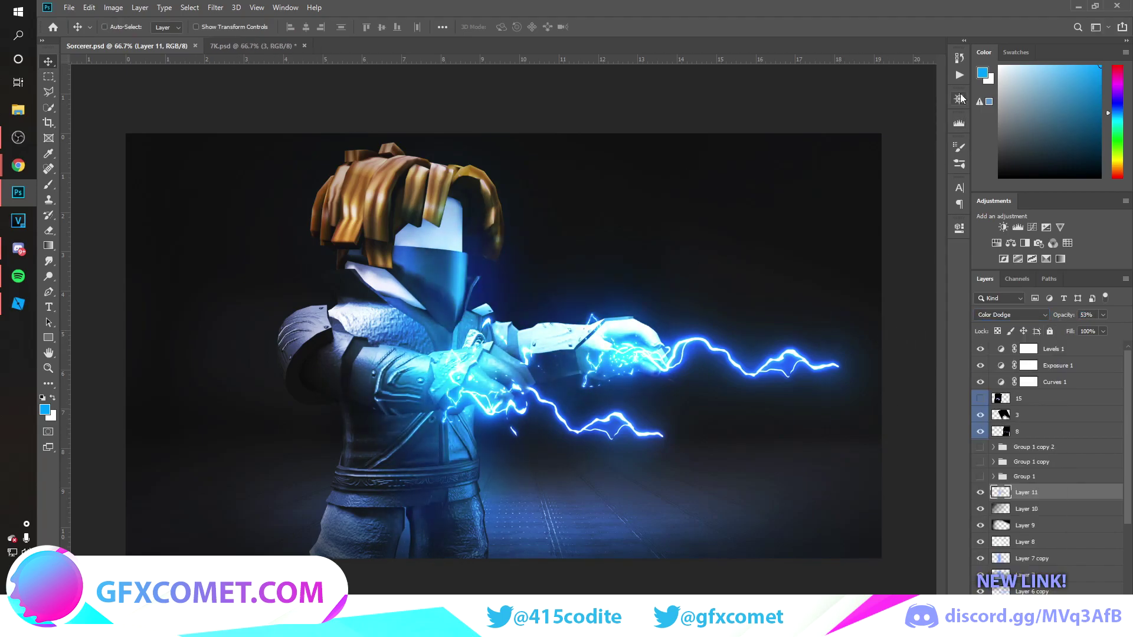
# Add a Gradient Map adjustment layer and set its blending mode to Overlay.
pyautogui.click(1052, 629)
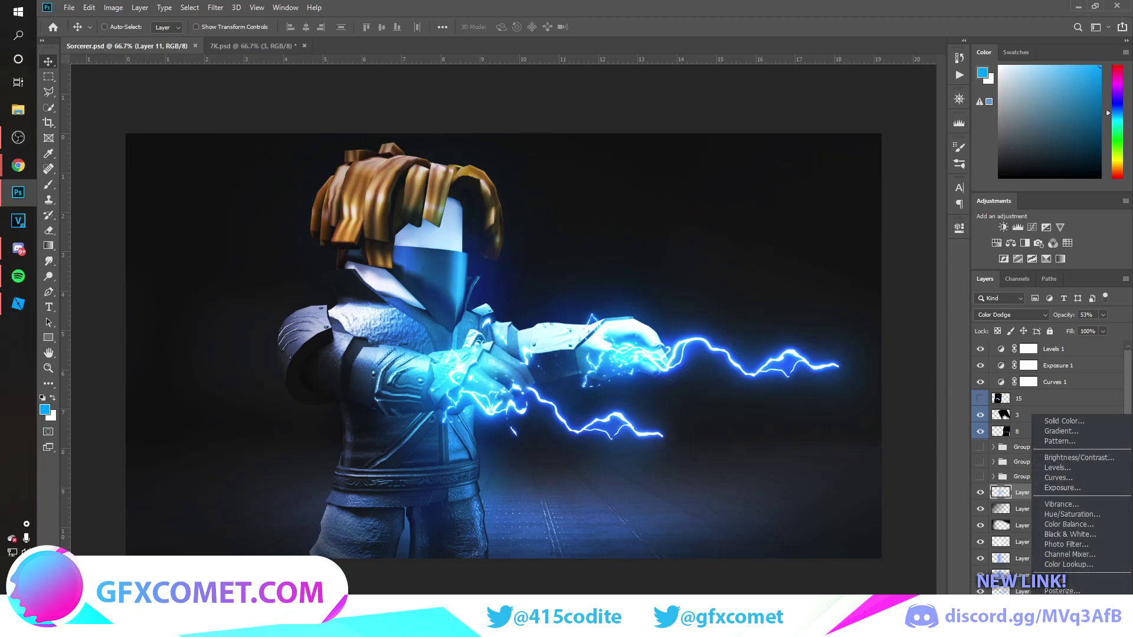
pyautogui.click(1062, 611)
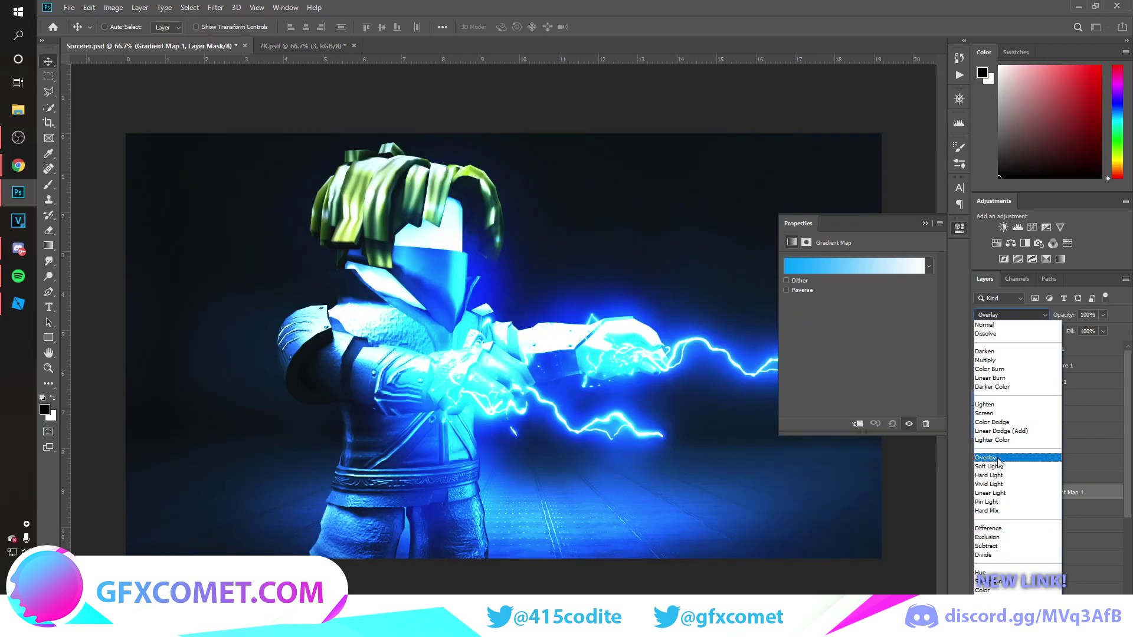
pyautogui.click(999, 458)
# Apply the Cobalt-Iron 1 preset to the gradient map and lower the adjustment layer's opacity to 12%.
pyautogui.click(865, 262)
pyautogui.click(791, 215)
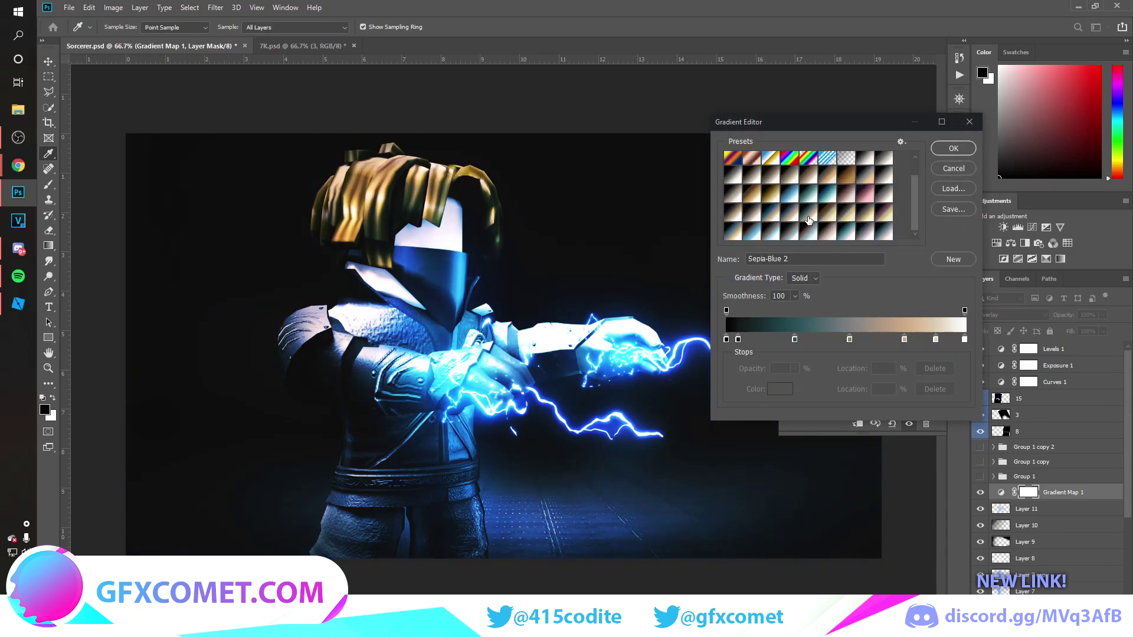
pyautogui.click(791, 193)
pyautogui.click(807, 195)
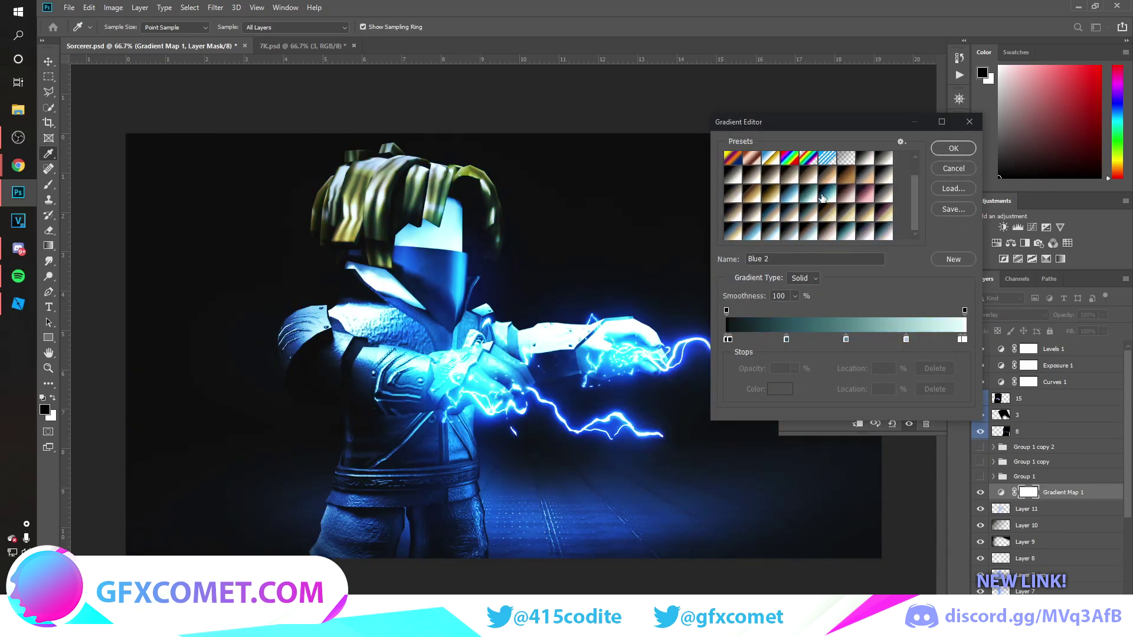
pyautogui.click(846, 213)
pyautogui.click(862, 213)
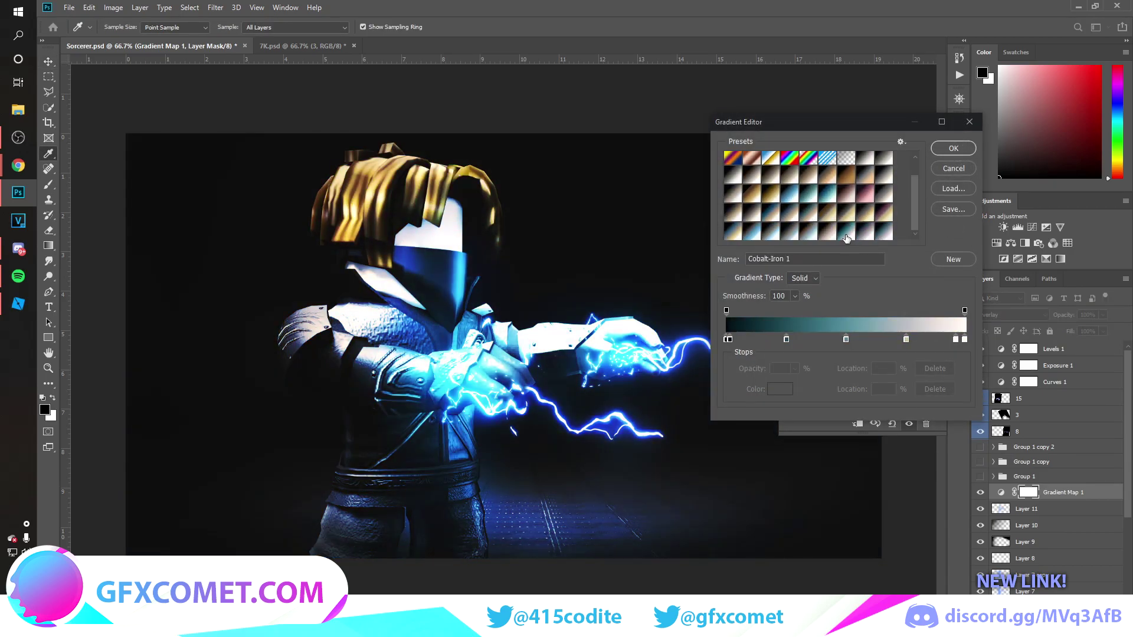
pyautogui.click(942, 149)
pyautogui.moveTo(1073, 319); pyautogui.dragTo(726, 348)
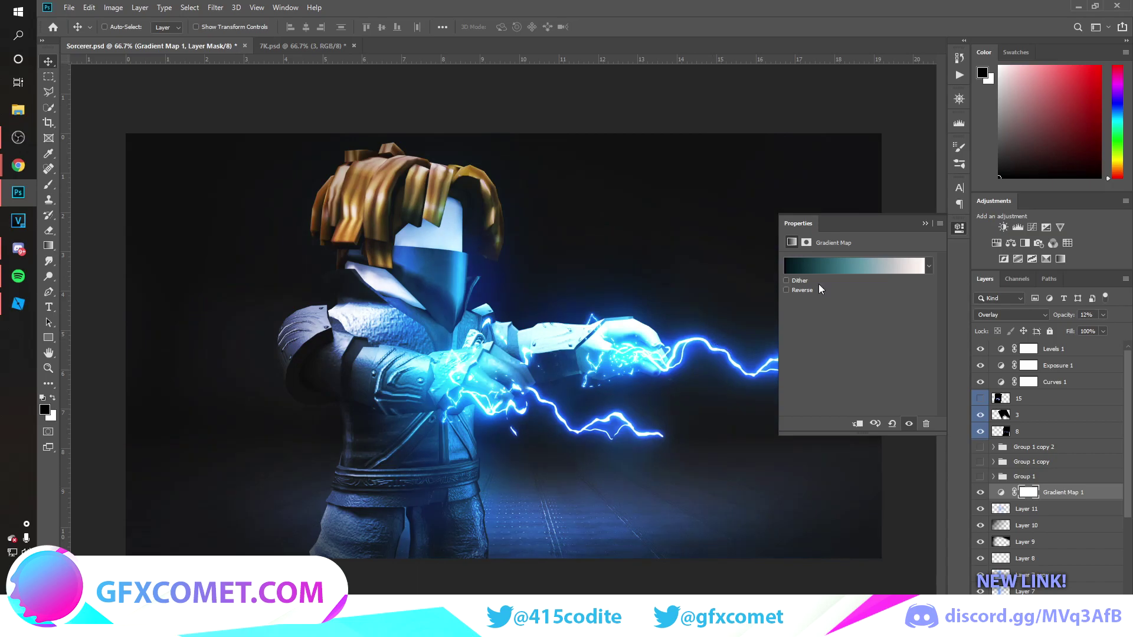
pyautogui.click(929, 223)
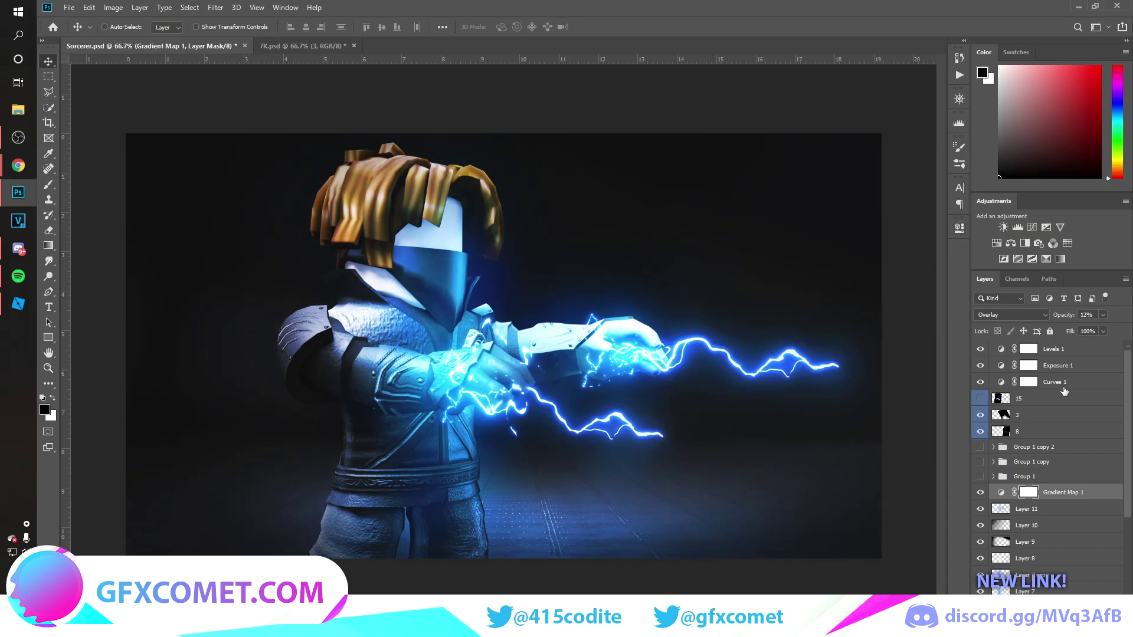
# Select every layer above the Background, from Levels 1 down to the lowest artwork layer, and group them.
pyautogui.click(1089, 350)
pyautogui.scroll(-3, 1067, 447)
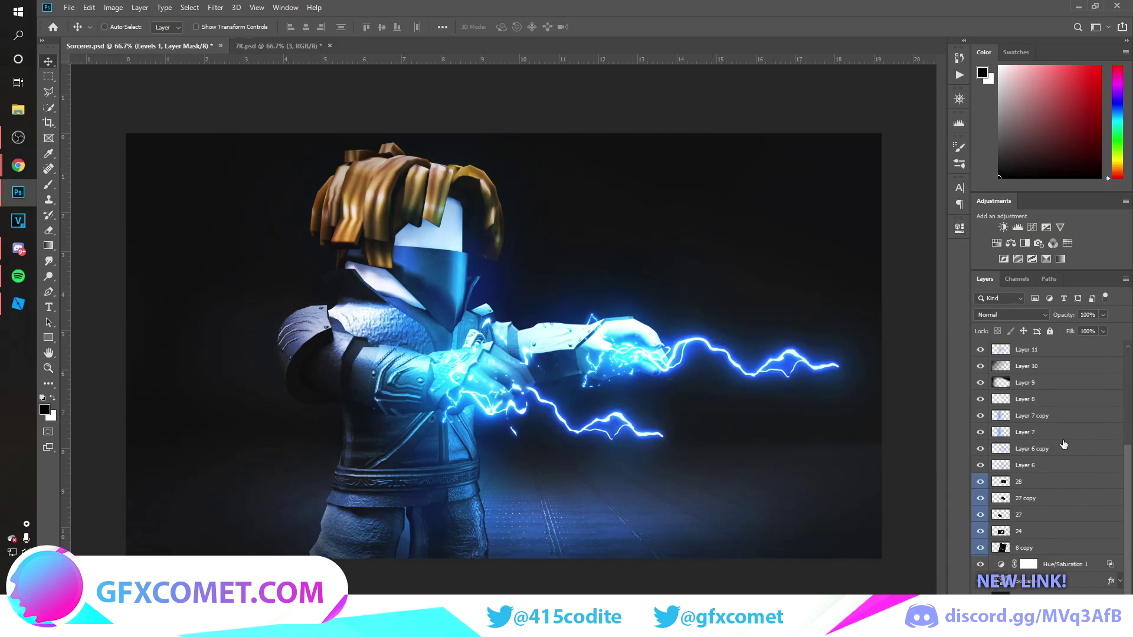
pyautogui.keyDown('shift'); pyautogui.click(1050, 598); pyautogui.keyUp('shift')
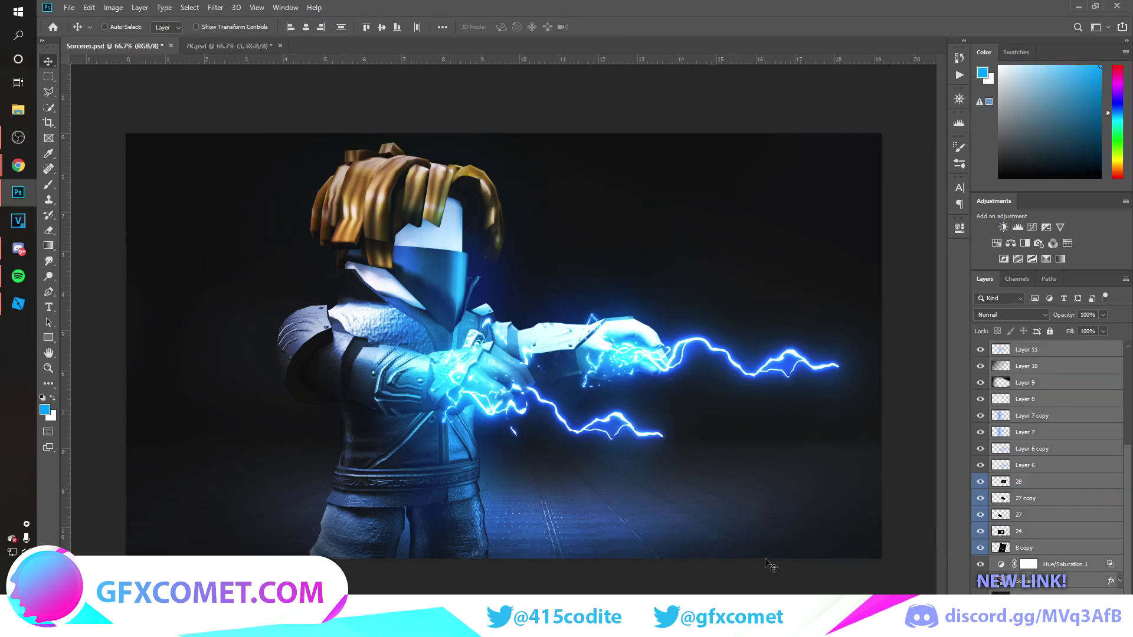
pyautogui.hotkey('ctrl', 'g')
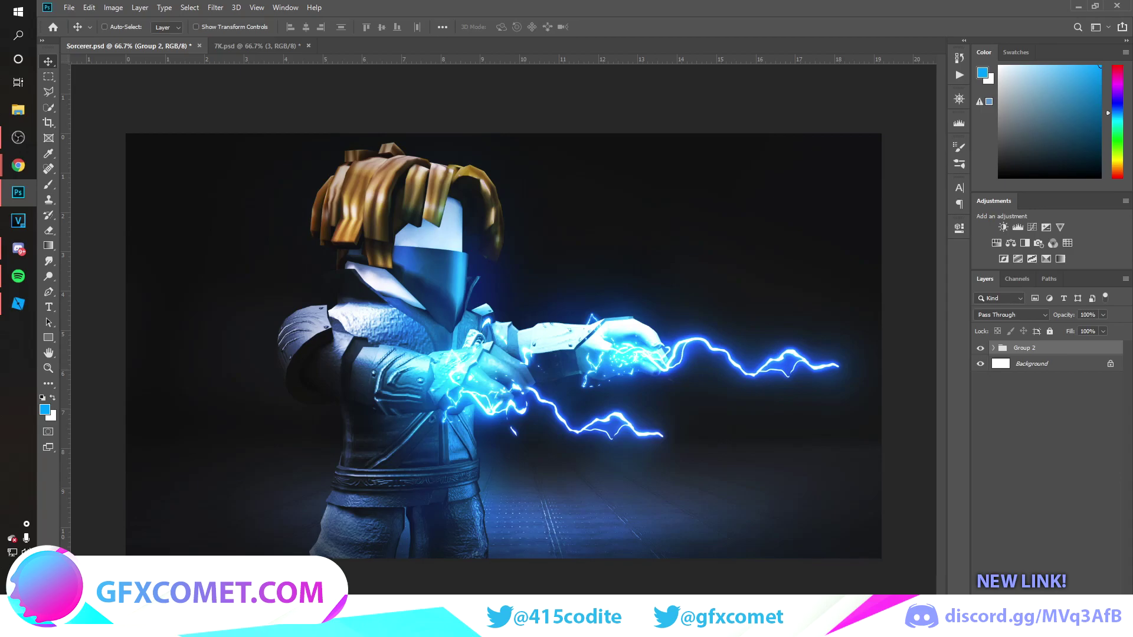
# Create a new layer above the group and use Apply Image to fill it with the merged artwork, using Multiply blending at 100% opacity.
pyautogui.hotkey('ctrl', 'shift', 'alt', 'n')
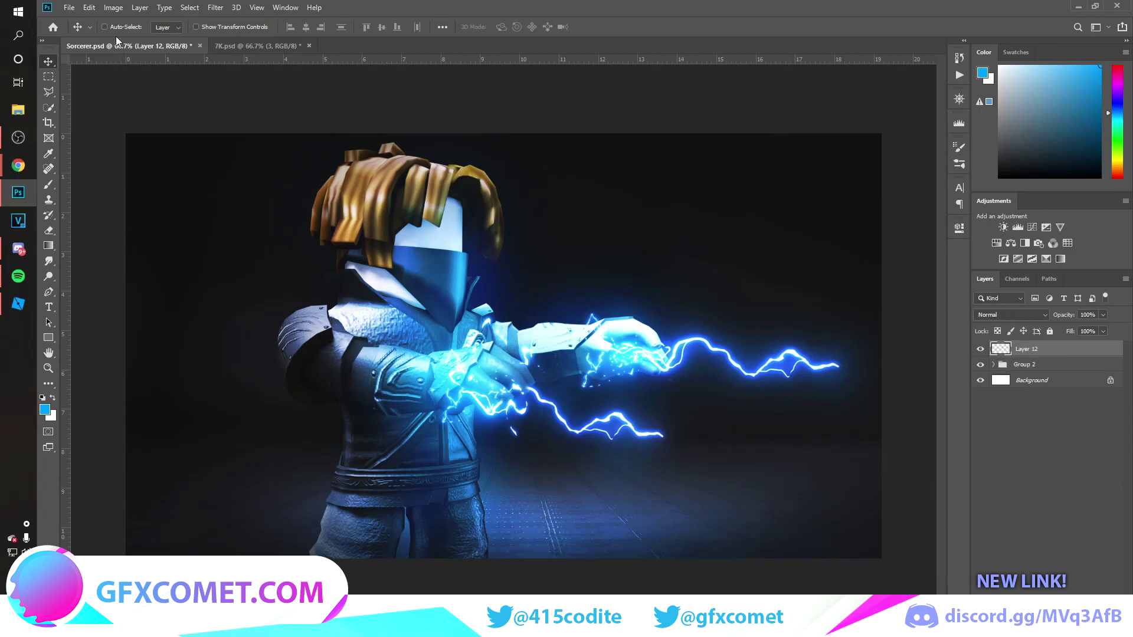
pyautogui.click(113, 8)
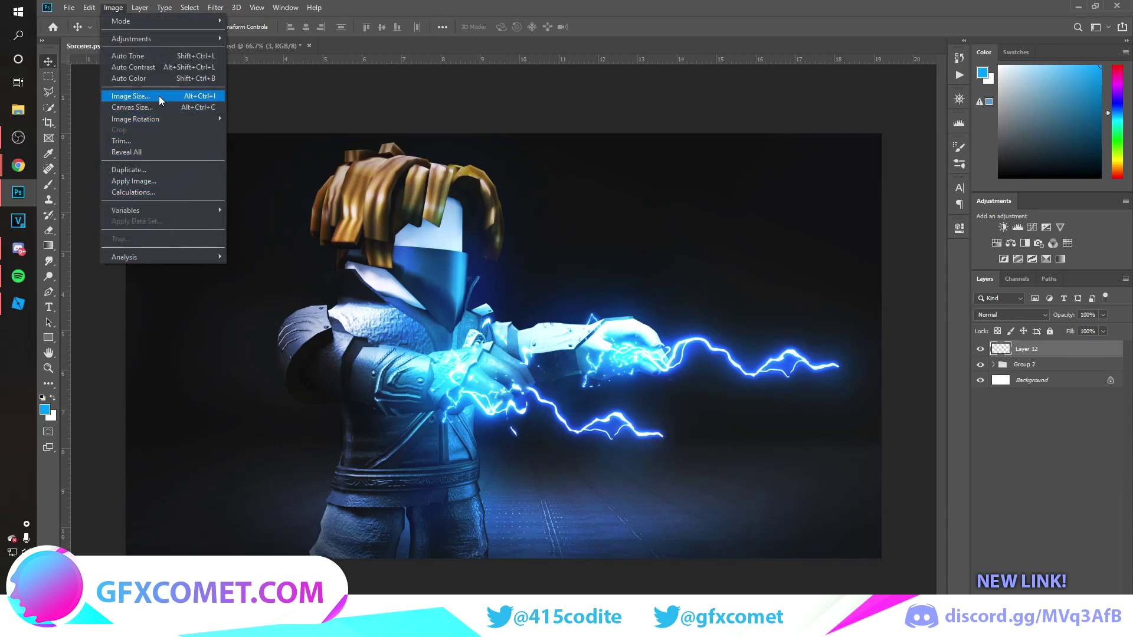
pyautogui.click(134, 181)
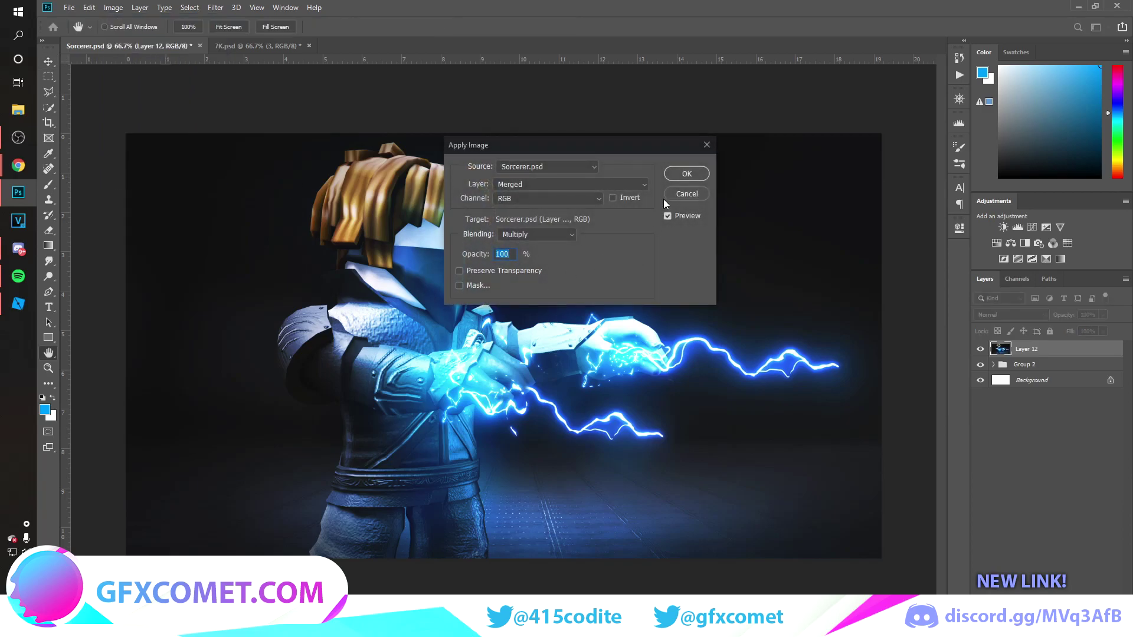
pyautogui.click(679, 176)
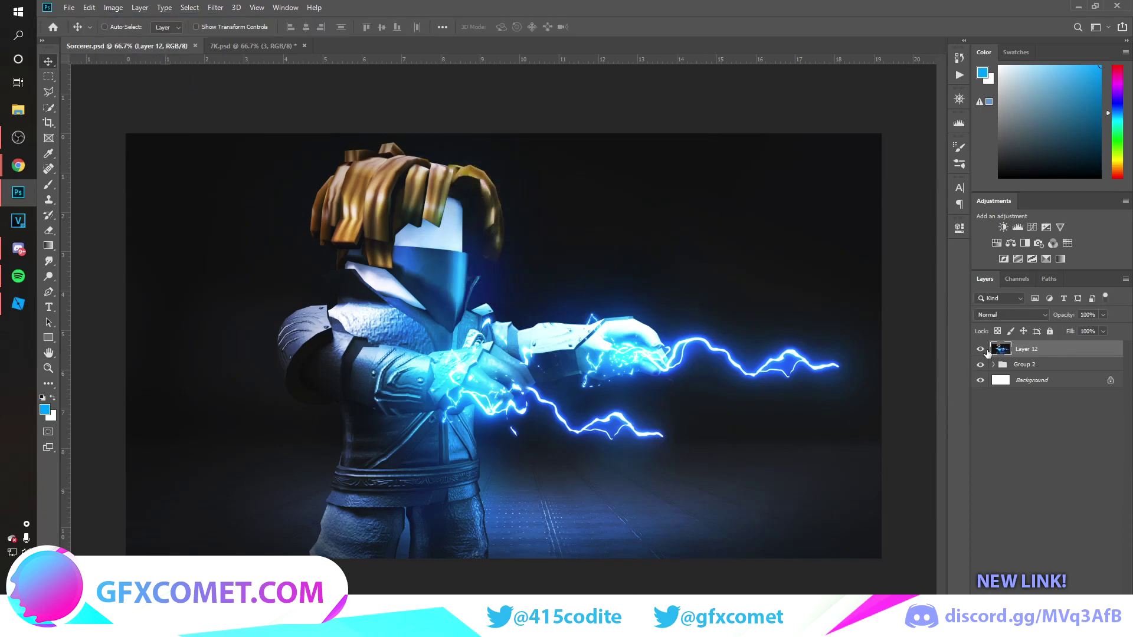
# Compare the visibility of the merged layer and Group 2, leaving the group hidden and Layer 12 visible.
pyautogui.click(980, 365)
pyautogui.click(980, 349)
pyautogui.click(980, 365)
pyautogui.click(980, 365)
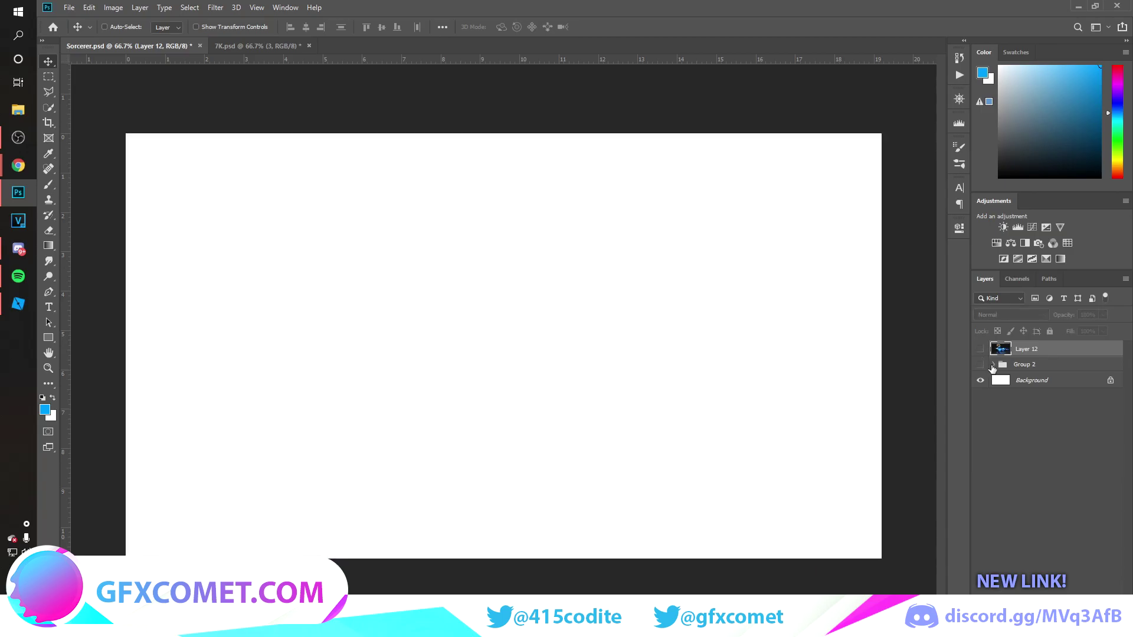
pyautogui.click(980, 348)
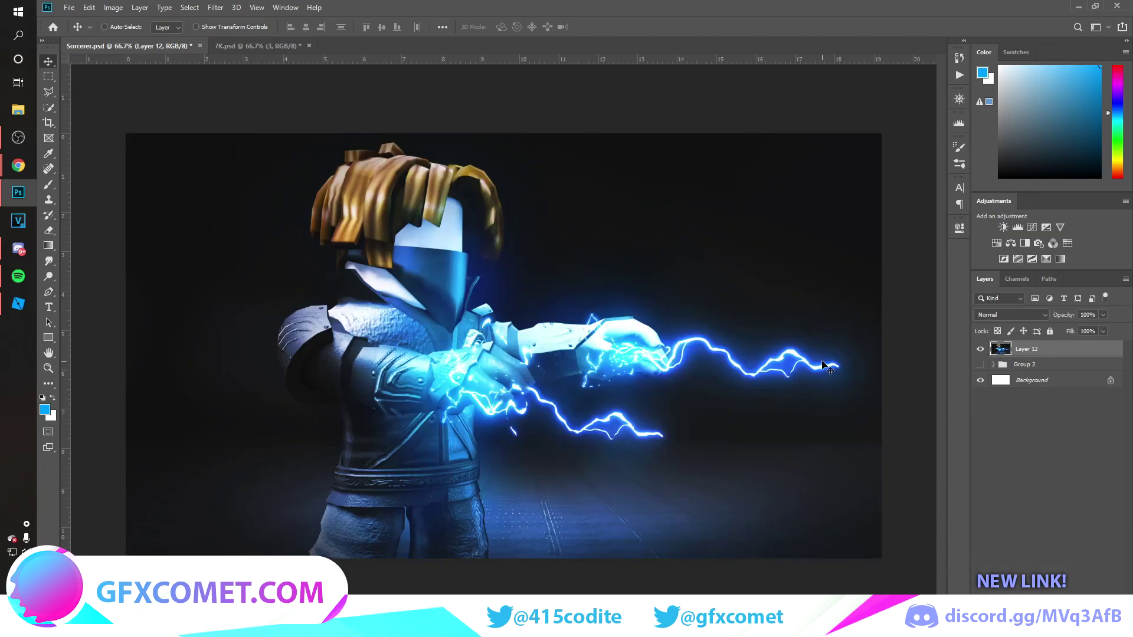
# Duplicate the merged artwork layer and open the copy in the Camera Raw Filter.
pyautogui.hotkey('ctrl', 'j')
pyautogui.click(216, 8)
pyautogui.click(249, 80)
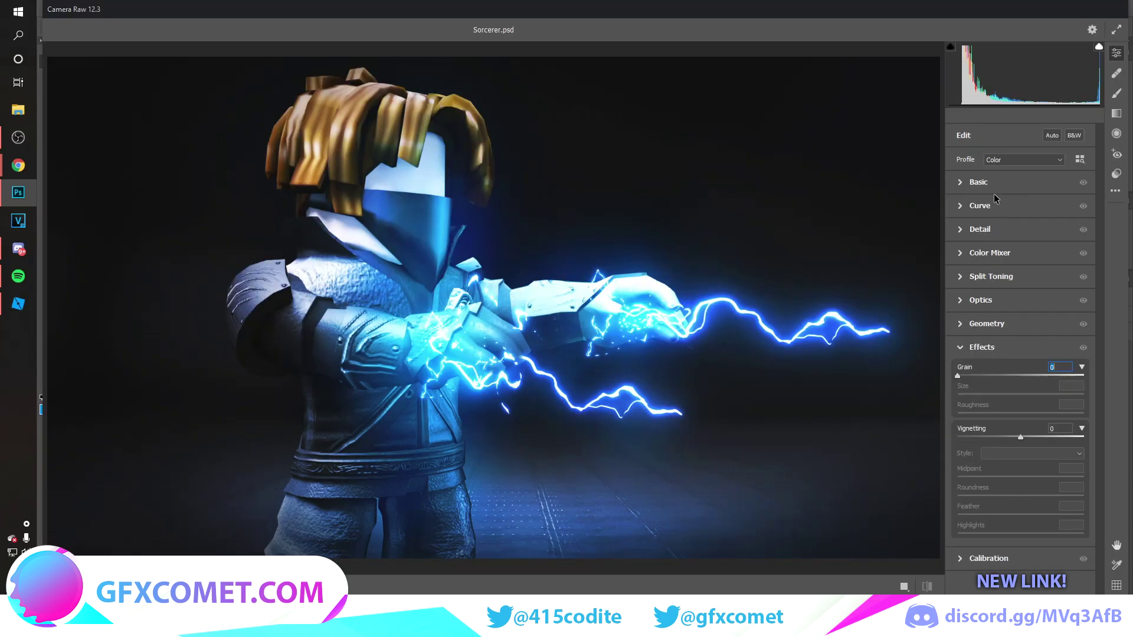
# Set Exposure to +0.10, Contrast +8, Highlights +5, Shadows -20, Whites +44, Blacks -1 and Clarity +44, adjust Texture, and apply the filter.
pyautogui.click(989, 183)
pyautogui.moveTo(1019, 278); pyautogui.dragTo(1049, 415)
pyautogui.moveTo(1052, 396); pyautogui.dragTo(994, 399)
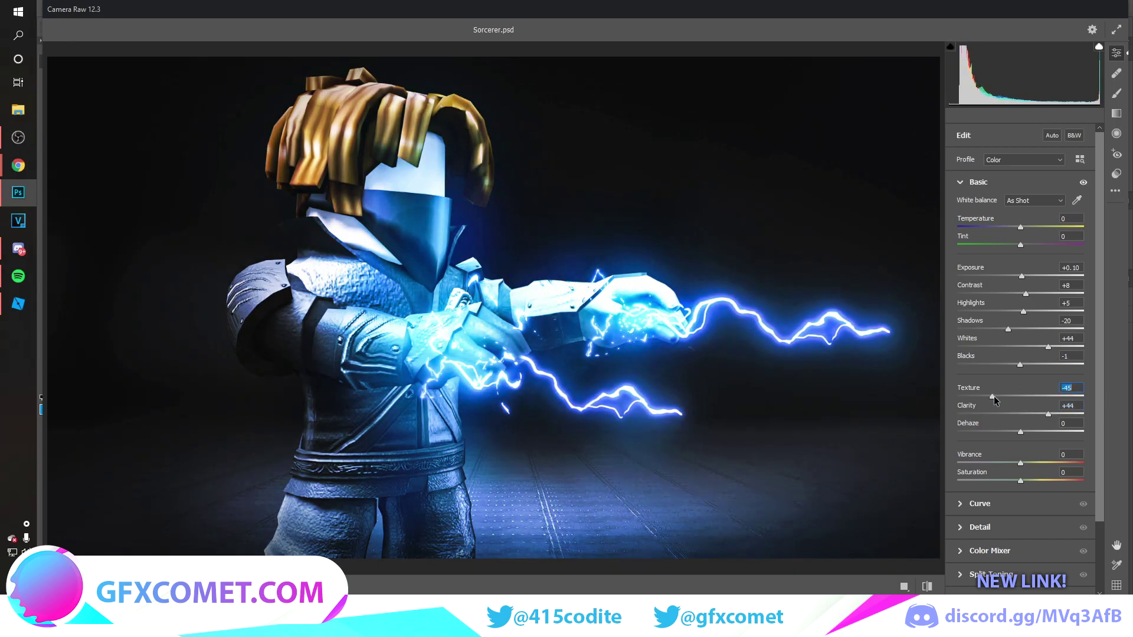
pyautogui.moveTo(920, 399); pyautogui.dragTo(1025, 381)
pyautogui.scroll(-3, 1022, 430)
pyautogui.click(992, 443)
pyautogui.moveTo(987, 279)
pyautogui.mouseDown()
pyautogui.moveTo(1095, 283)
pyautogui.moveTo(980, 280)
pyautogui.mouseUp()
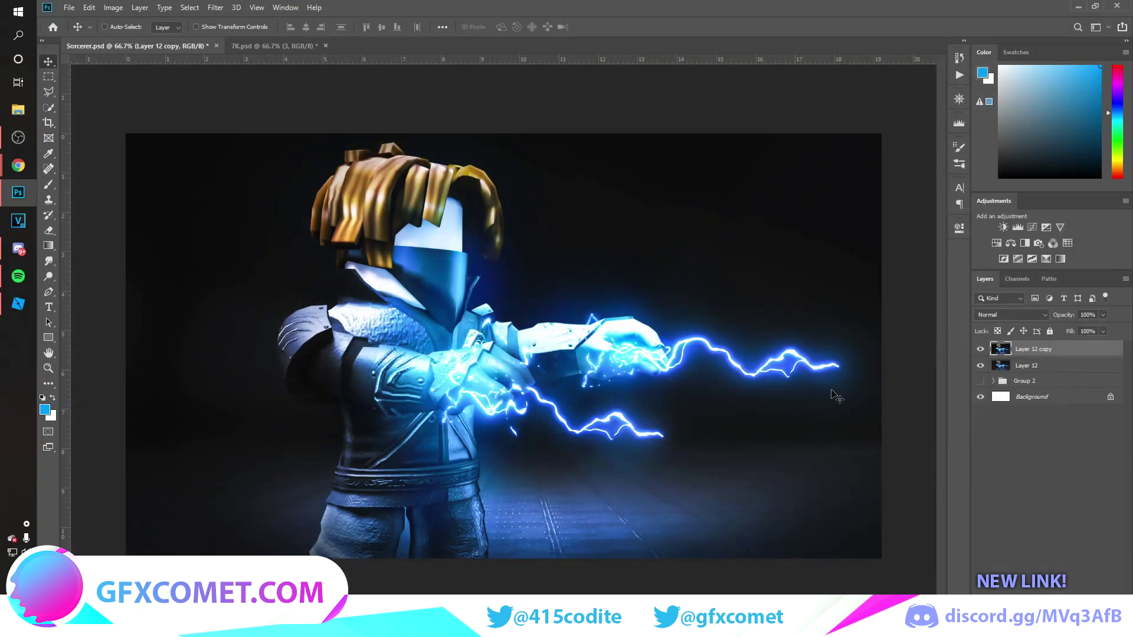
# In 7K.psd, hide the CARTOONEFFECTS group, expand Smokes, and copy the full-frame smoke overlay into Sorcerer.psd.
pyautogui.click(283, 46)
pyautogui.click(980, 393)
pyautogui.click(994, 437)
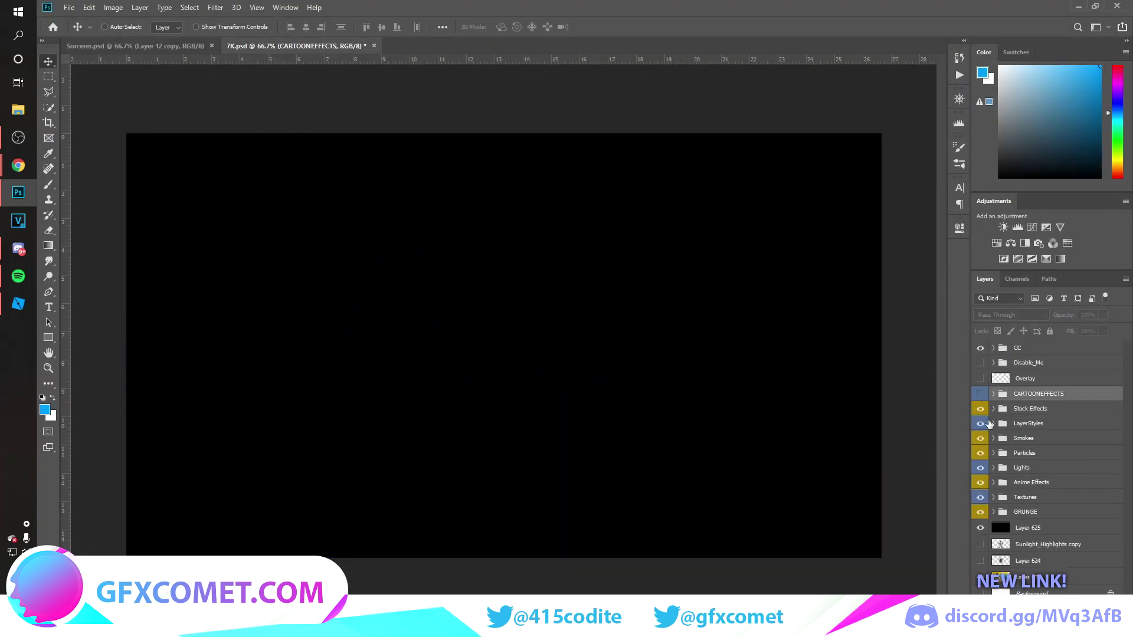
pyautogui.moveTo(981, 570); pyautogui.dragTo(777, 203)
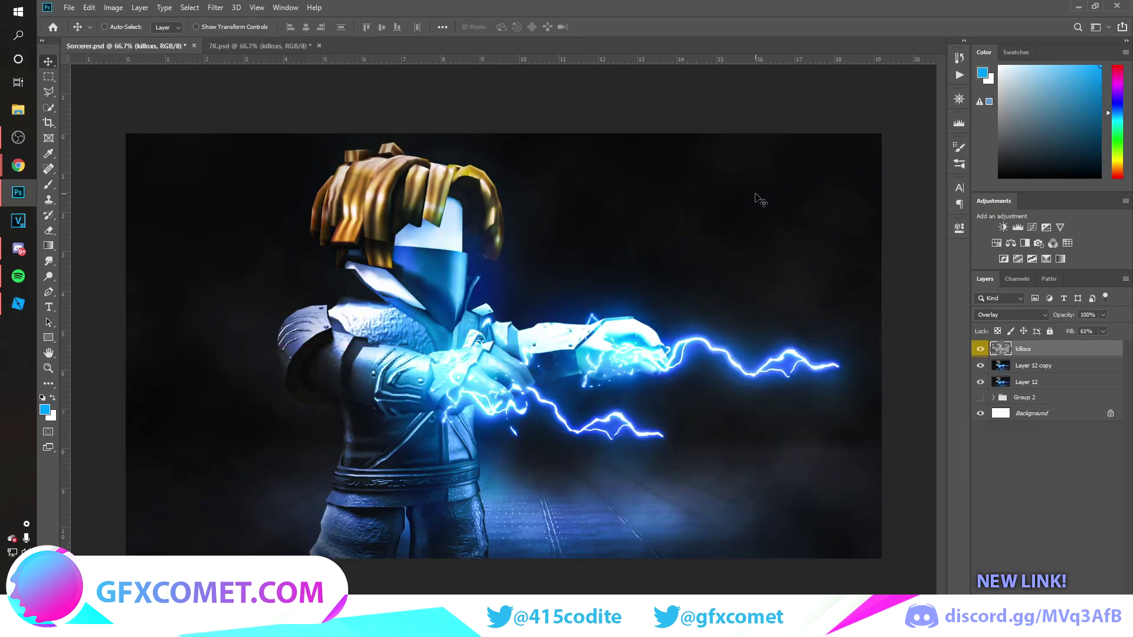
# Enlarge the smoke overlay slightly beyond the canvas and set its layer opacity to 75%.
pyautogui.hotkey('ctrl', 't')
pyautogui.moveTo(882, 131); pyautogui.dragTo(914, 114)
pyautogui.press('Return')
pyautogui.moveTo(1056, 314); pyautogui.dragTo(988, 317)
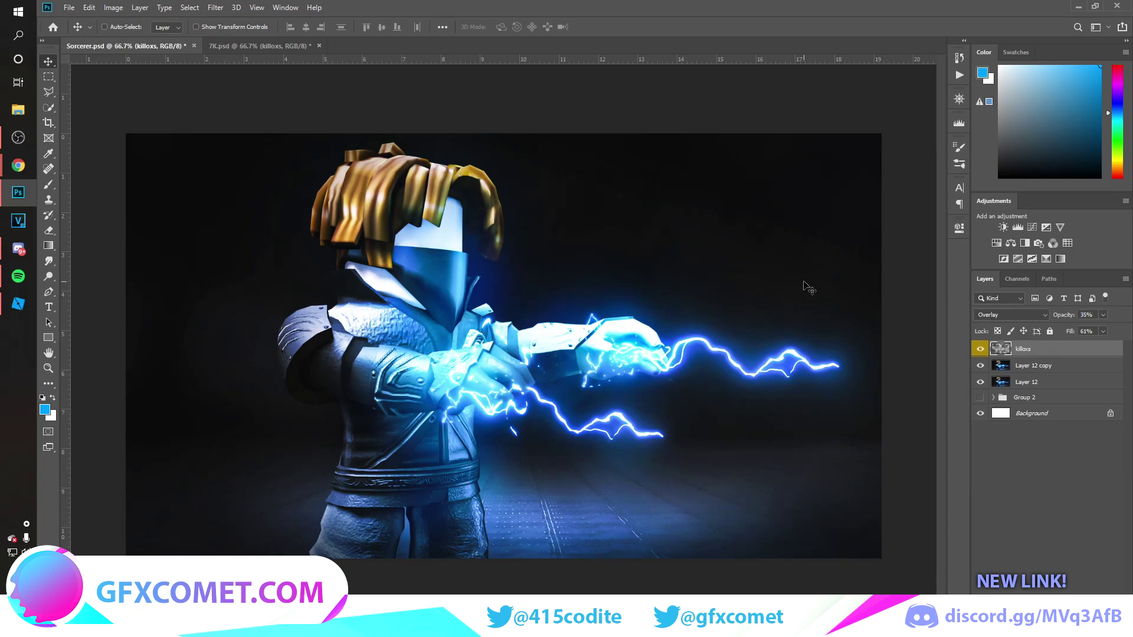
pyautogui.write('75')
pyautogui.press('Return')
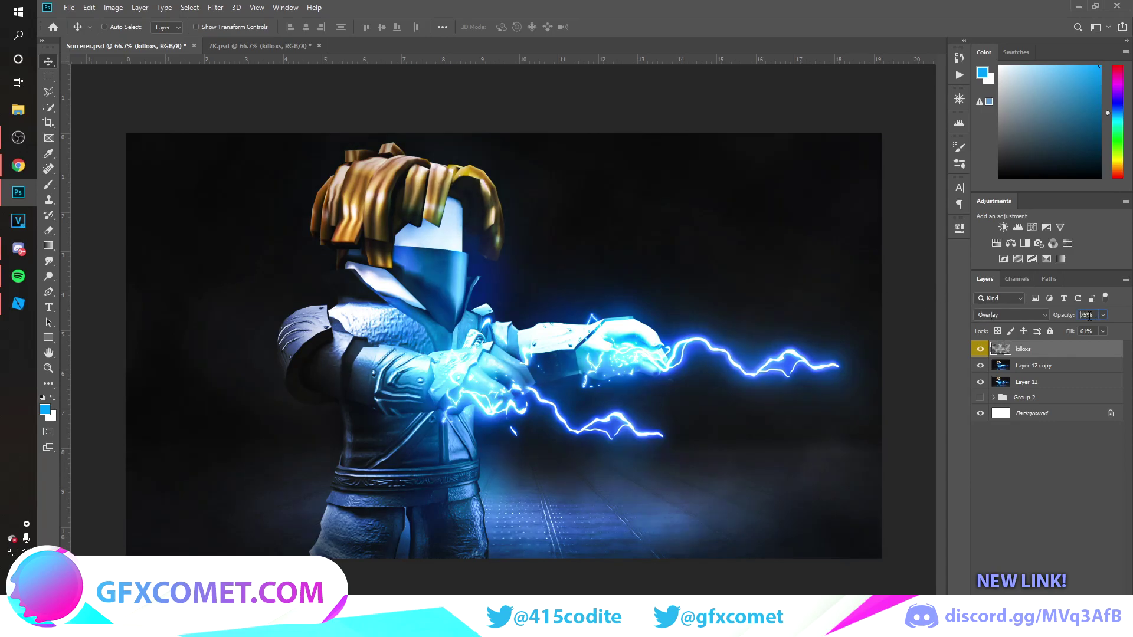
# Show the second smoke layer in the Smokes group of 7K.psd and copy its cloud into Sorcerer.psd.
pyautogui.click(253, 45)
pyautogui.click(979, 513)
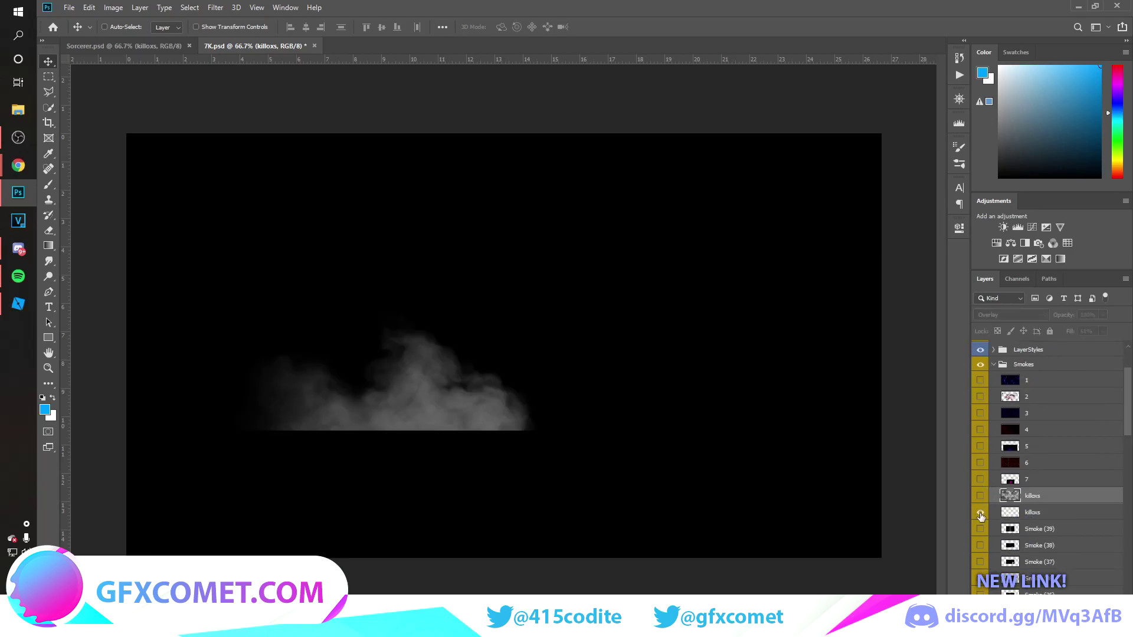
pyautogui.click(1039, 518)
pyautogui.moveTo(403, 332); pyautogui.dragTo(593, 398)
pyautogui.moveTo(594, 398); pyautogui.dragTo(604, 445)
# Enlarge the smoke cloud, place it in the lower-right corner of the artwork, and set its layer opacity to 63%.
pyautogui.hotkey('ctrl', 't')
pyautogui.moveTo(778, 322); pyautogui.dragTo(967, 242)
pyautogui.press('Return')
pyautogui.moveTo(602, 395); pyautogui.dragTo(794, 413)
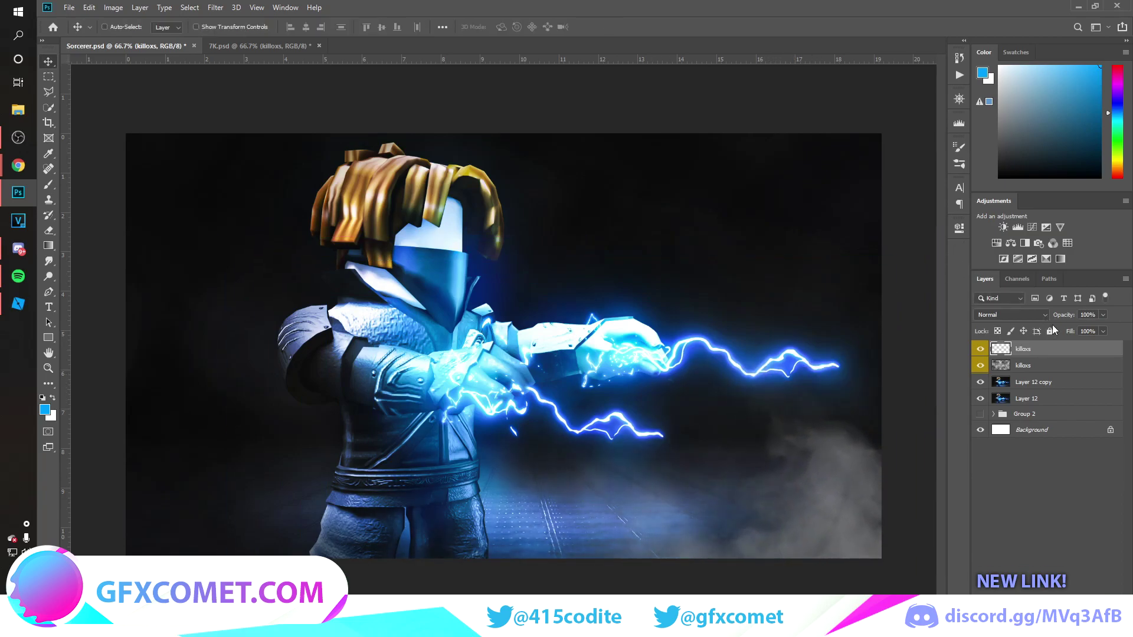
pyautogui.press('6')
pyautogui.press('3')
pyautogui.moveTo(870, 396); pyautogui.dragTo(940, 387)
# Duplicate the smoke cloud to the lower-left side of the artwork, flip the copy horizontally, and reposition the smoke around the character's legs.
pyautogui.keyDown('alt'); pyautogui.moveTo(908, 435); pyautogui.dragTo(332, 460); pyautogui.keyUp('alt')
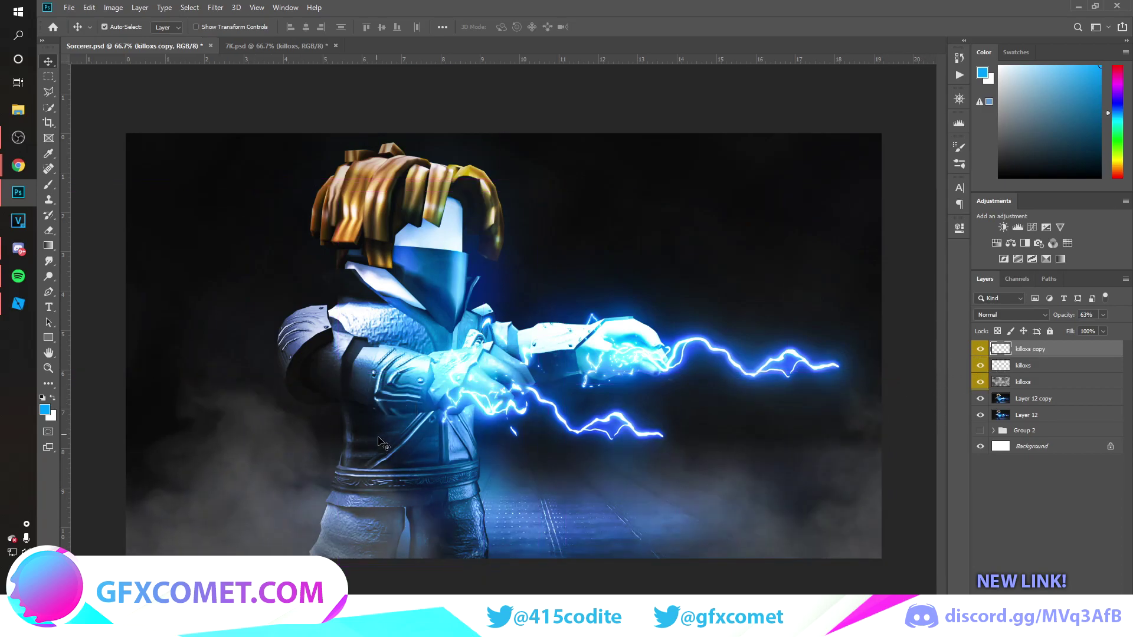
pyautogui.hotkey('ctrl', 't')
pyautogui.rightClick(333, 460)
pyautogui.click(384, 606)
pyautogui.press('Return')
pyautogui.moveTo(413, 513); pyautogui.dragTo(555, 526)
pyautogui.moveTo(376, 502); pyautogui.dragTo(530, 462)
# Set the Eraser to 70% opacity, undo a trial stroke on the copied smoke cloud, and lower the flow to 67%.
pyautogui.press('e')
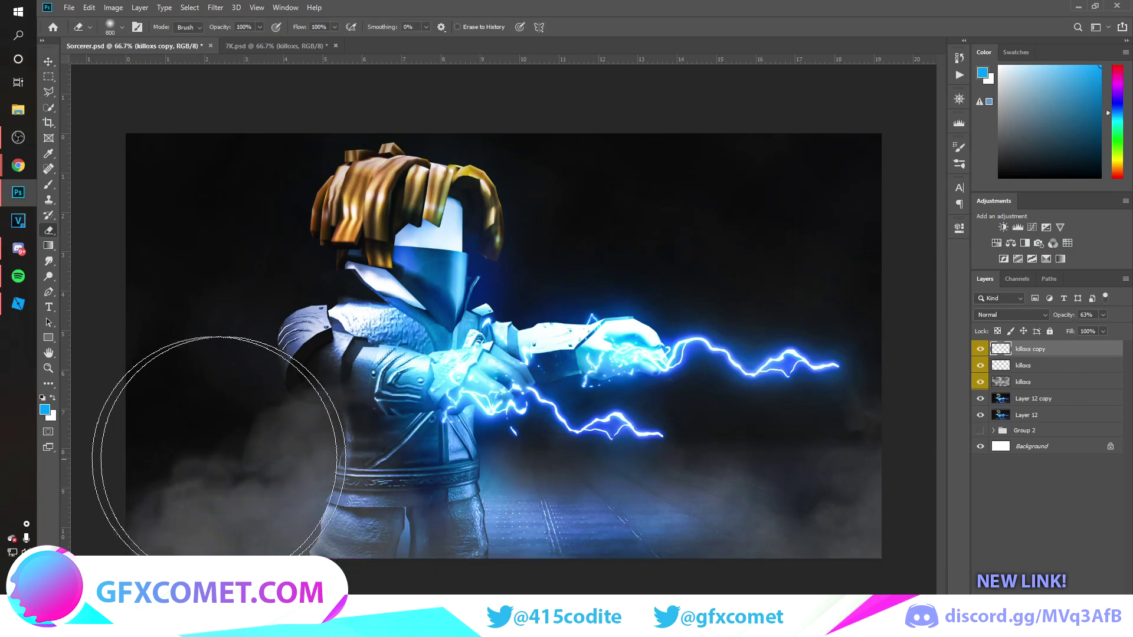
pyautogui.click(210, 27)
pyautogui.moveTo(210, 28); pyautogui.dragTo(200, 27)
pyautogui.moveTo(183, 502); pyautogui.dragTo(177, 450)
pyautogui.hotkey('ctrl', 'z')
pyautogui.click(319, 27)
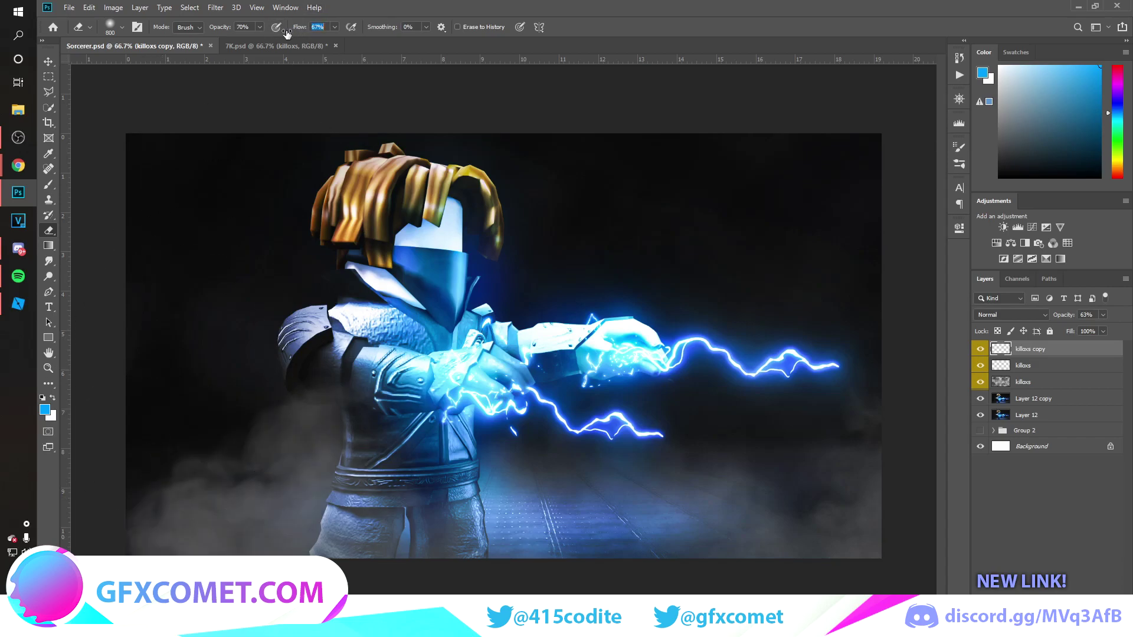